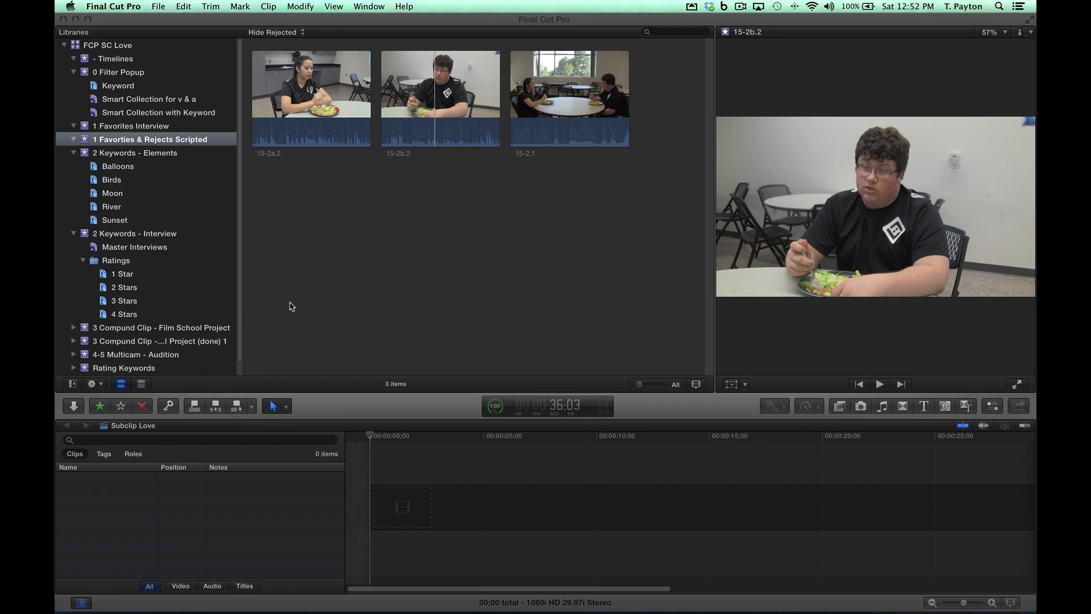
Step: Switch the browser to list view to show the clips' notes and durations
click(141, 384)
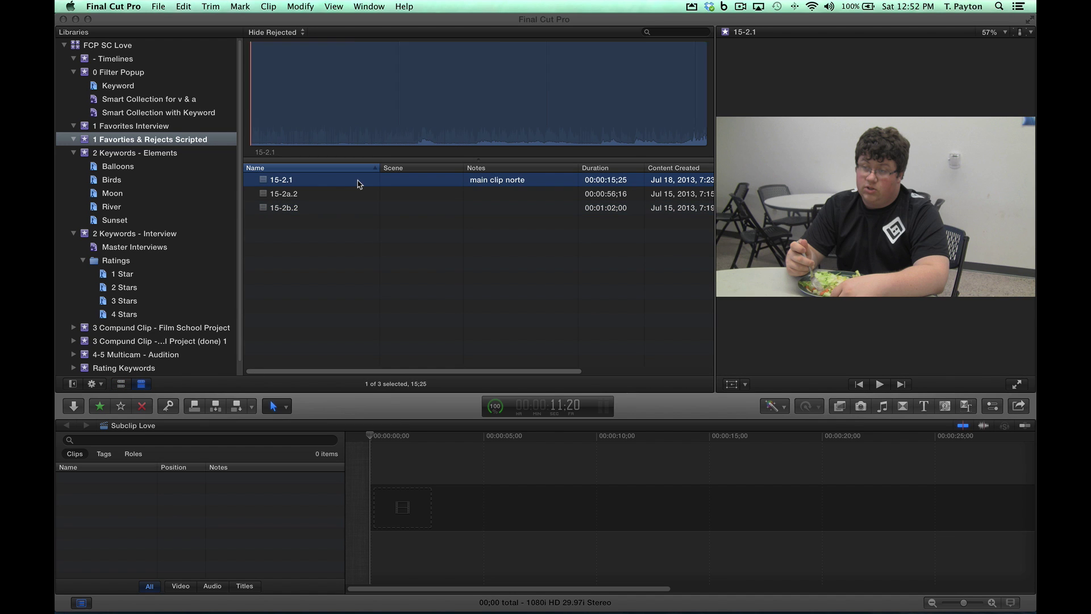
Step: Skim clip 15-2.1 and set the browser filter to All Clips
click(357, 182)
click(271, 85)
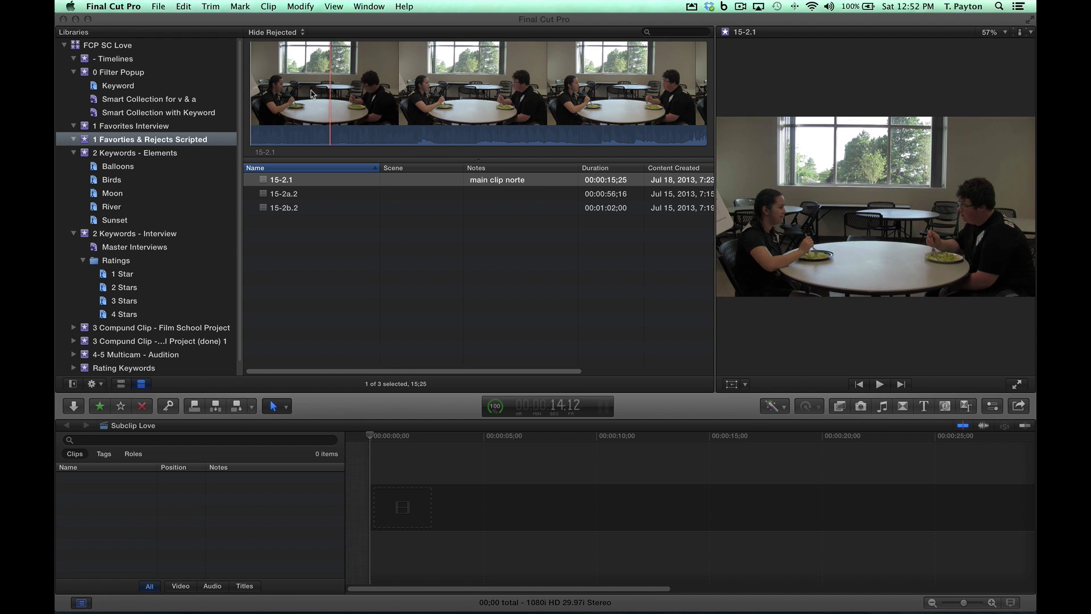
click(290, 32)
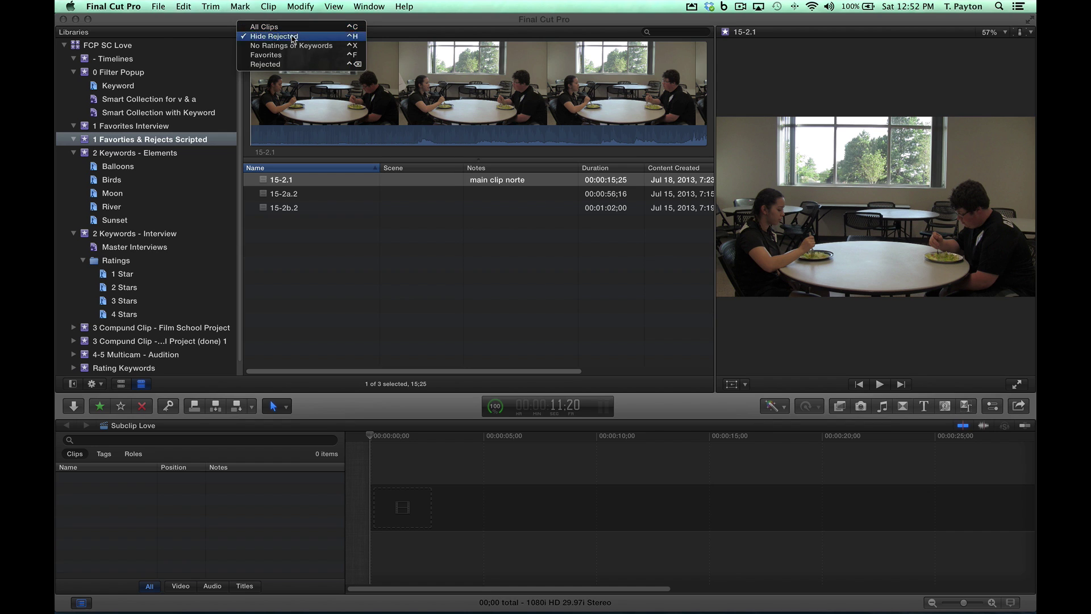
click(273, 104)
click(275, 32)
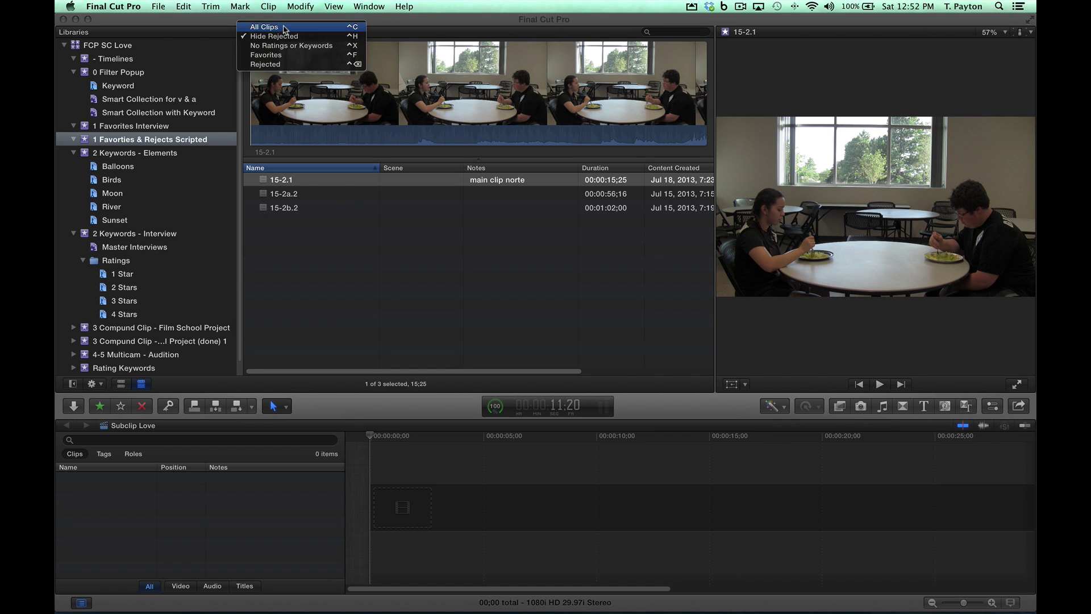
click(266, 23)
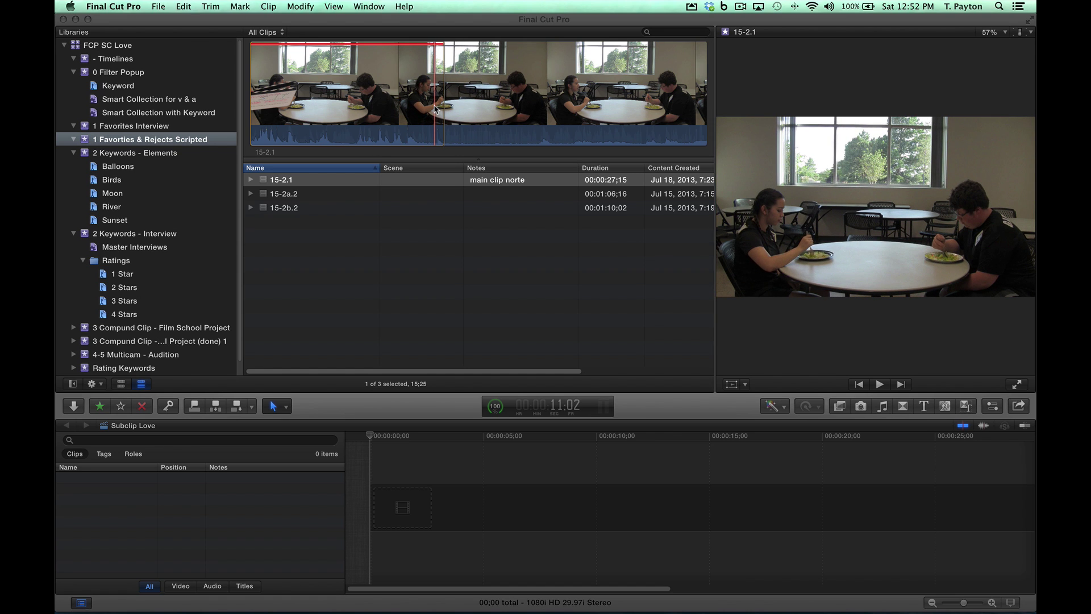
Step: Review the full durations of clips 15-2.1, 15-2a.2 and 15-2b.2
click(305, 194)
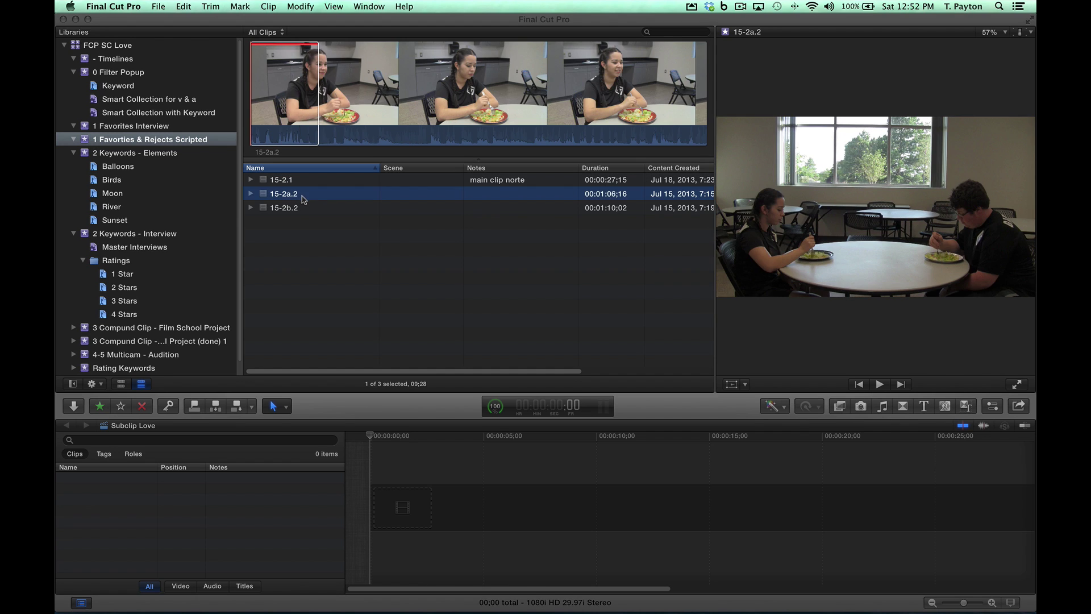
click(297, 209)
click(300, 195)
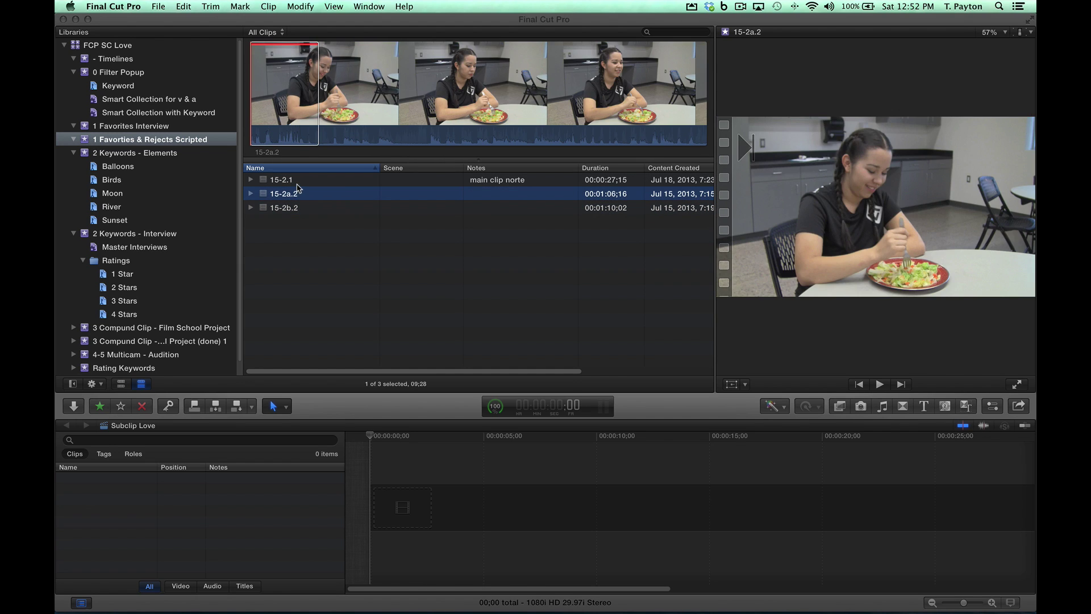
click(298, 180)
click(295, 194)
click(297, 209)
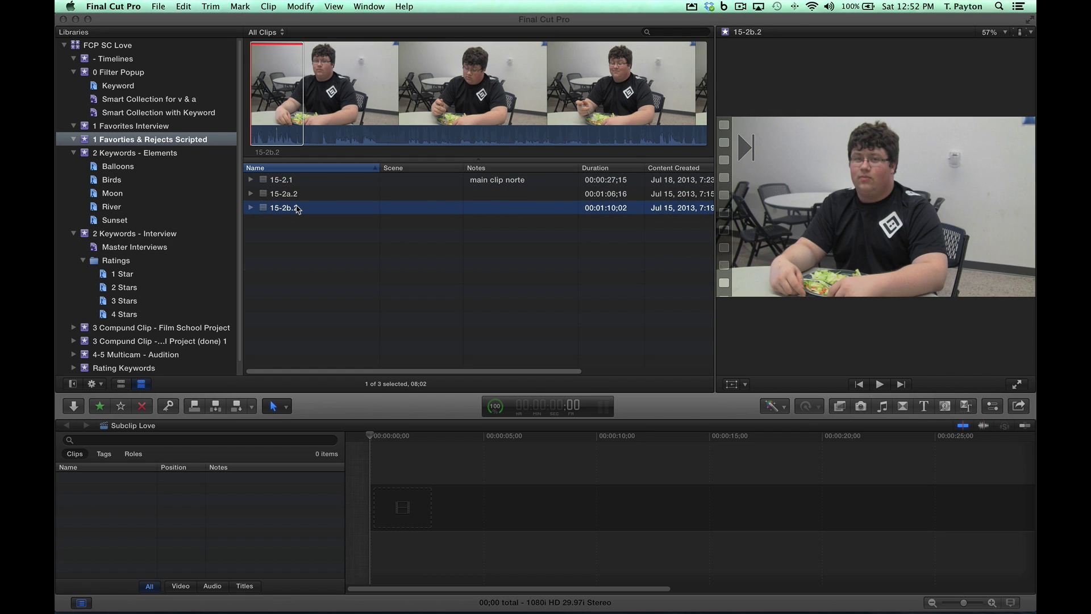
Step: Switch the filter to Hide Rejected and compare the three clips' shortened durations
click(271, 33)
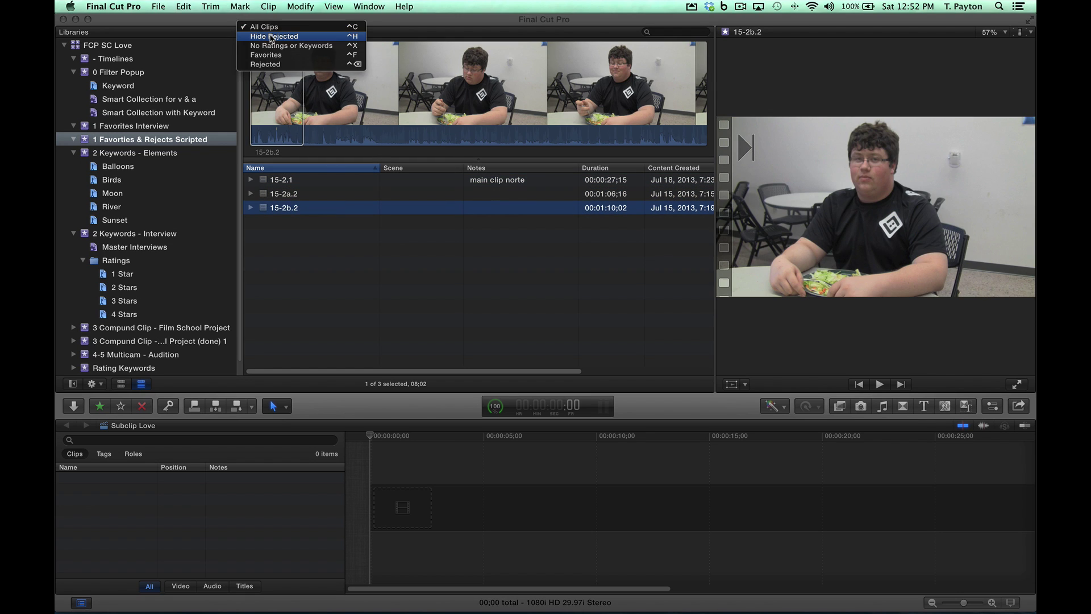
click(271, 37)
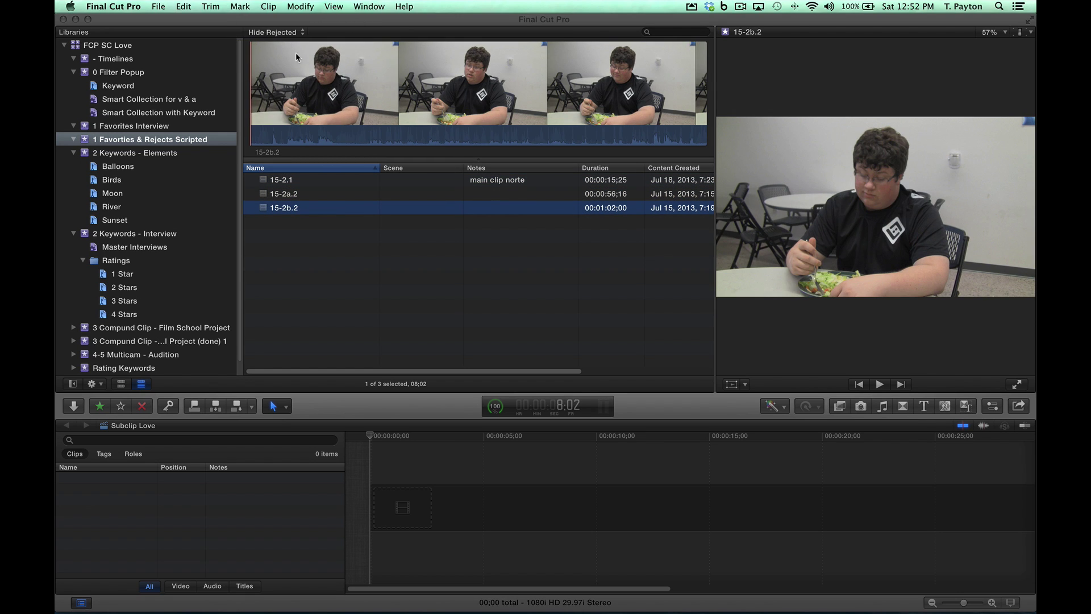
click(305, 180)
click(305, 194)
click(307, 207)
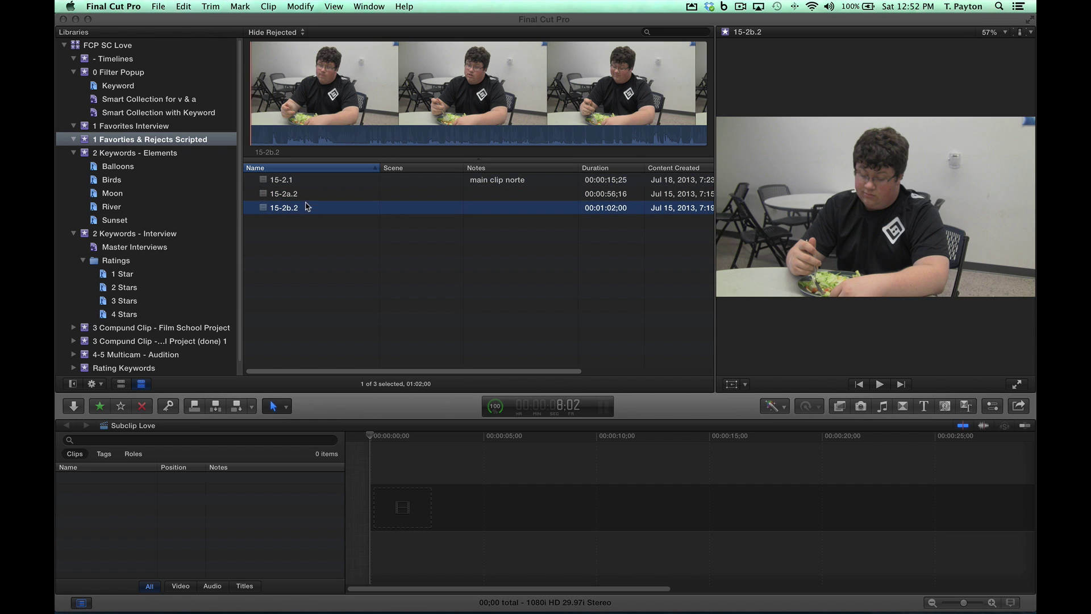
click(305, 194)
click(310, 179)
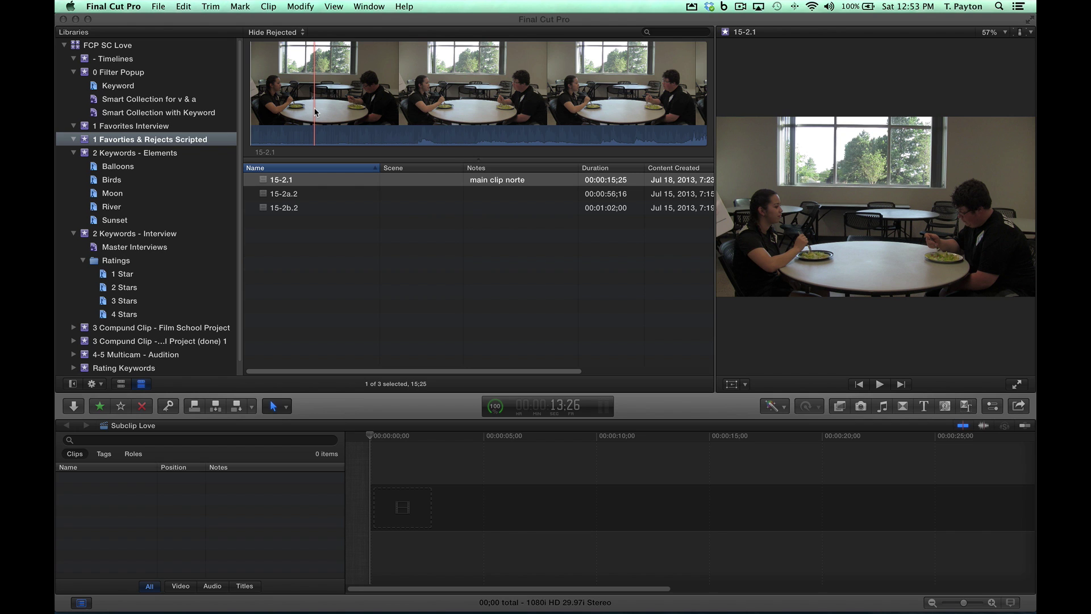
Step: Toggle back to All Clips, then return to Hide Rejected with 15-2.1 selected
click(275, 32)
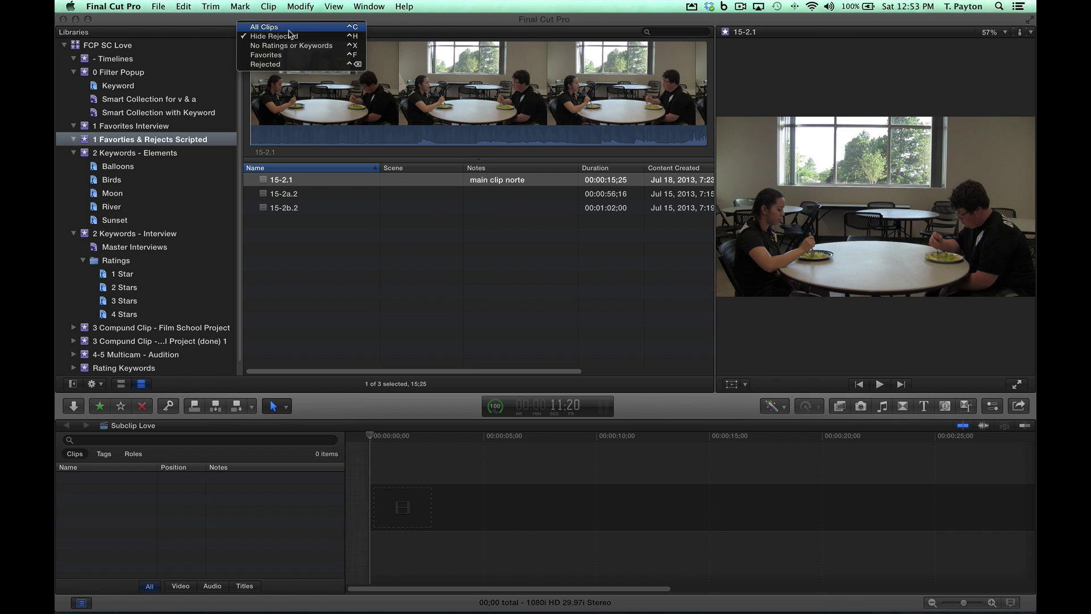
click(269, 24)
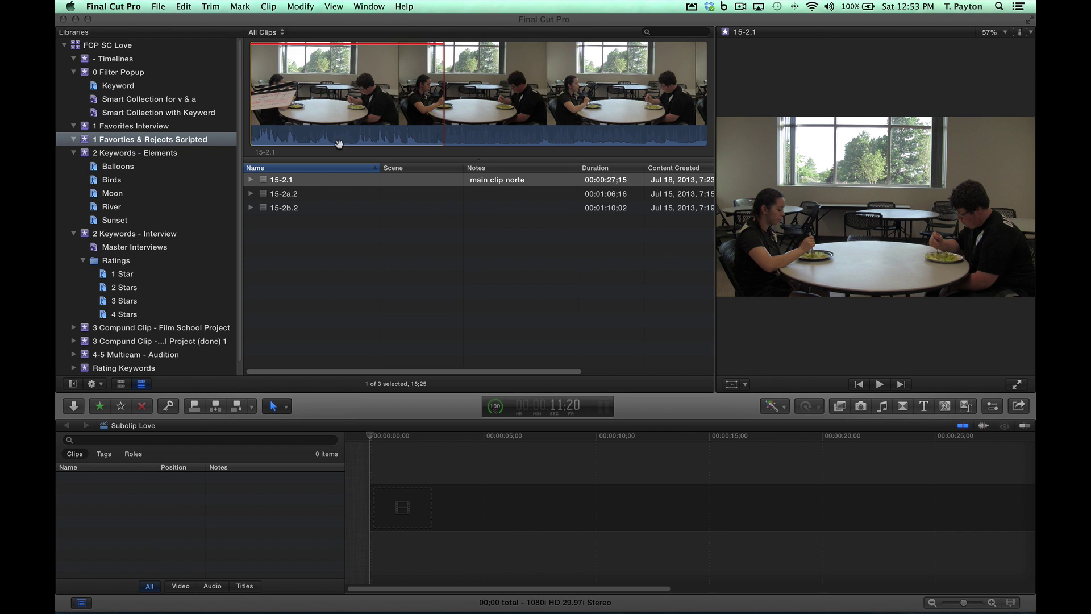
click(312, 195)
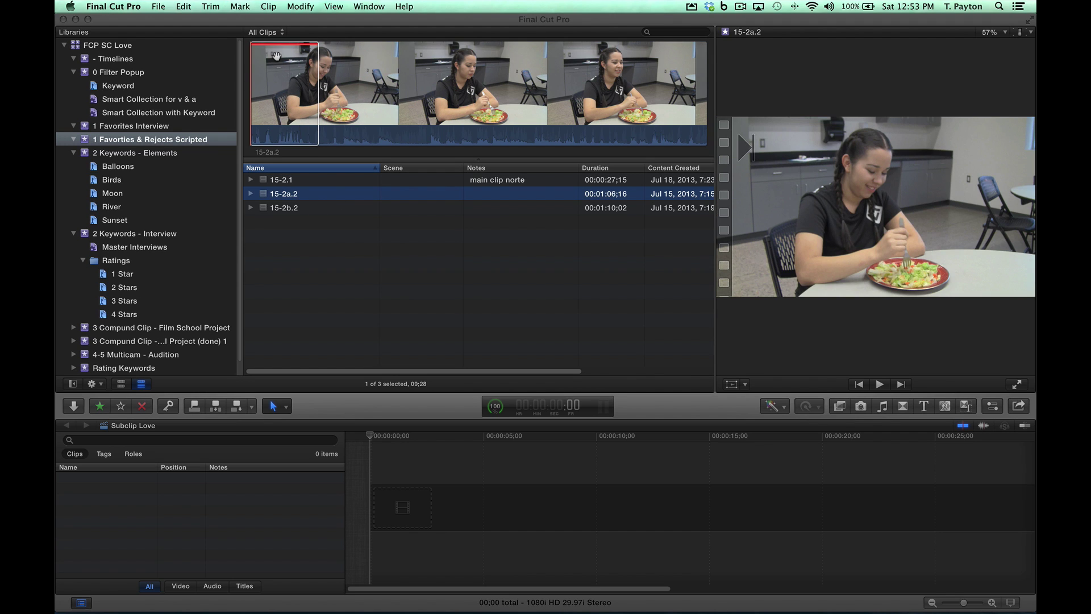
click(267, 32)
click(275, 37)
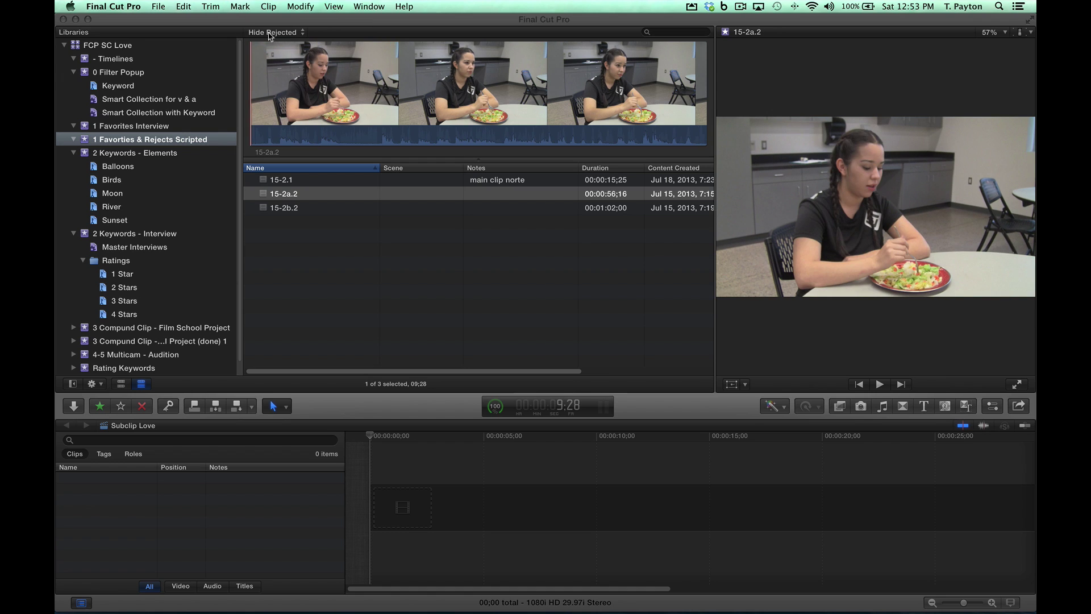
click(302, 182)
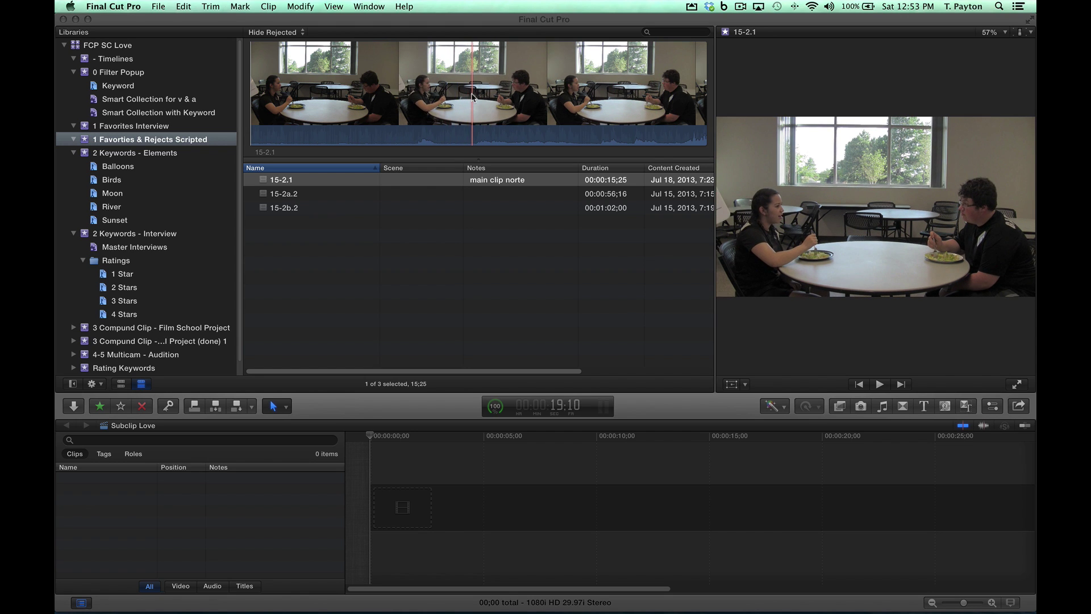
Step: Favorite the closing 8 seconds of 15-2.1 and the first 30 seconds of 15-2b.2
key(i)
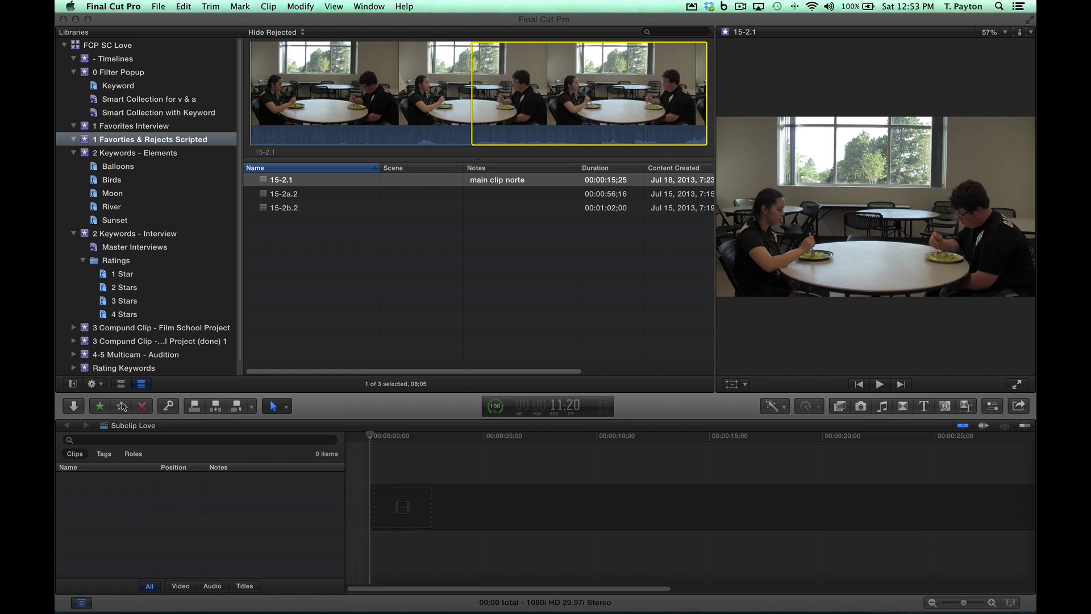
click(100, 406)
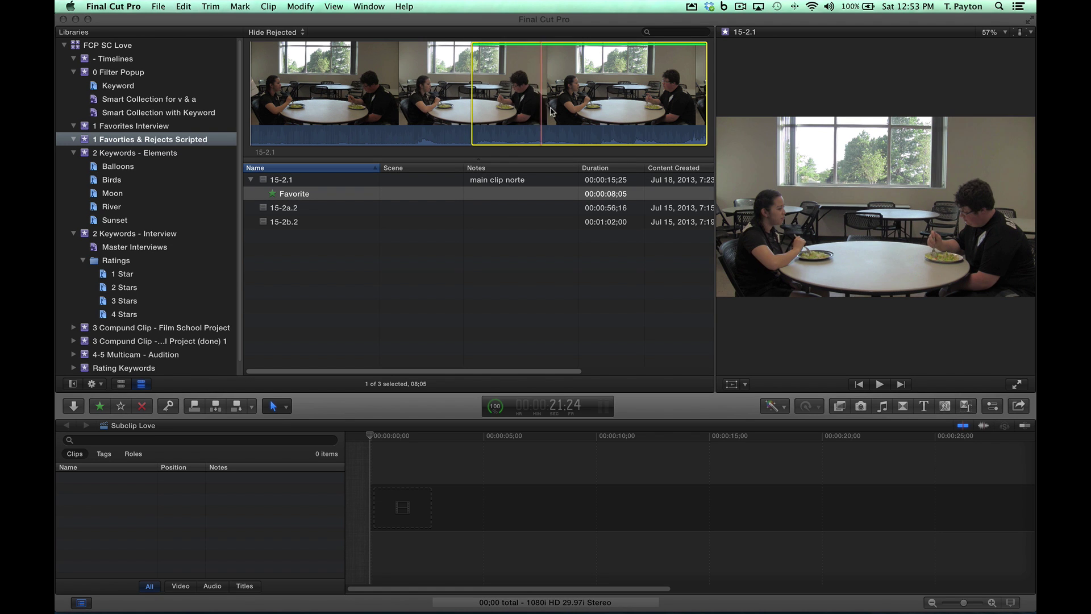
click(341, 209)
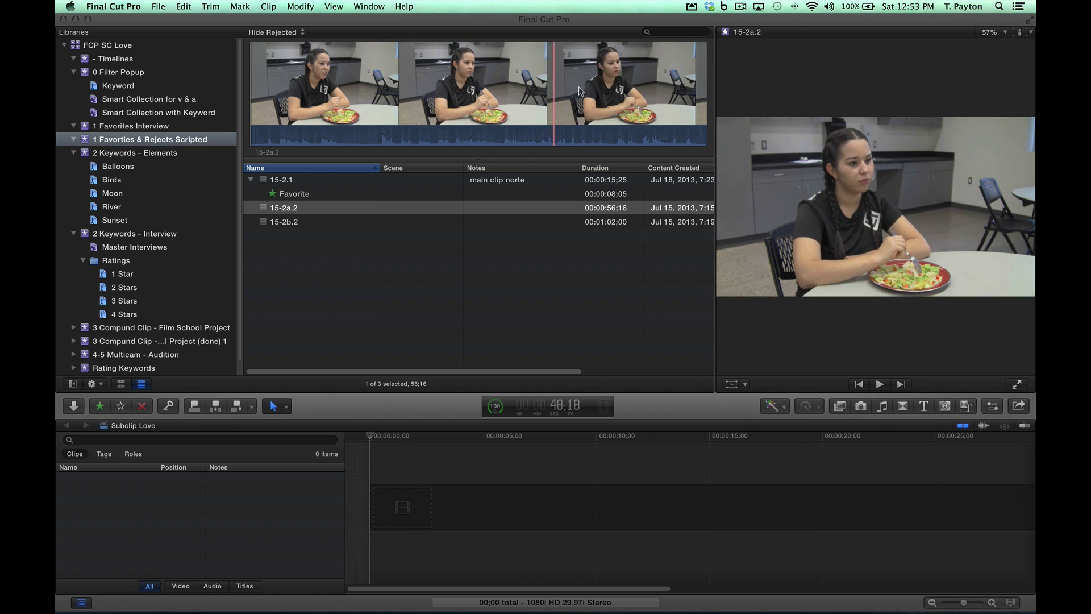
click(332, 222)
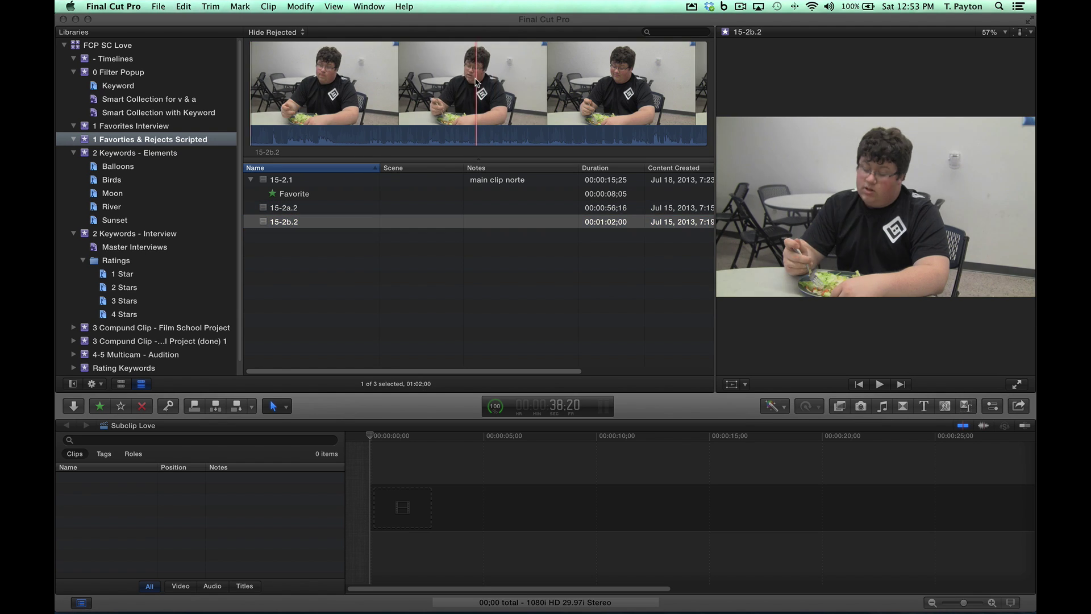
key(o)
key(f)
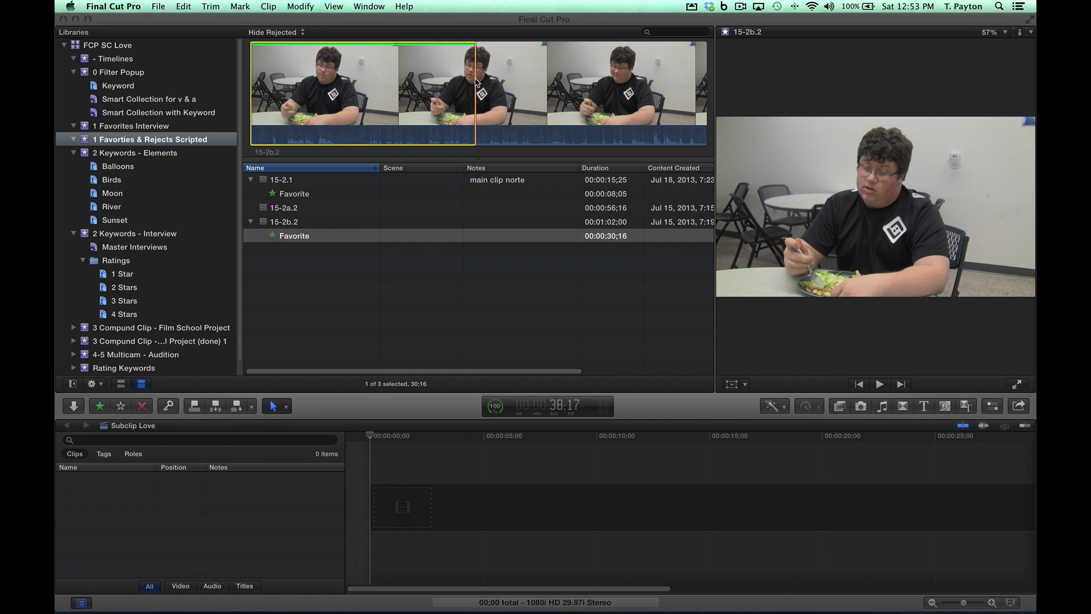
Step: Switch the browser filter to All Clips, then to Favorites
click(293, 32)
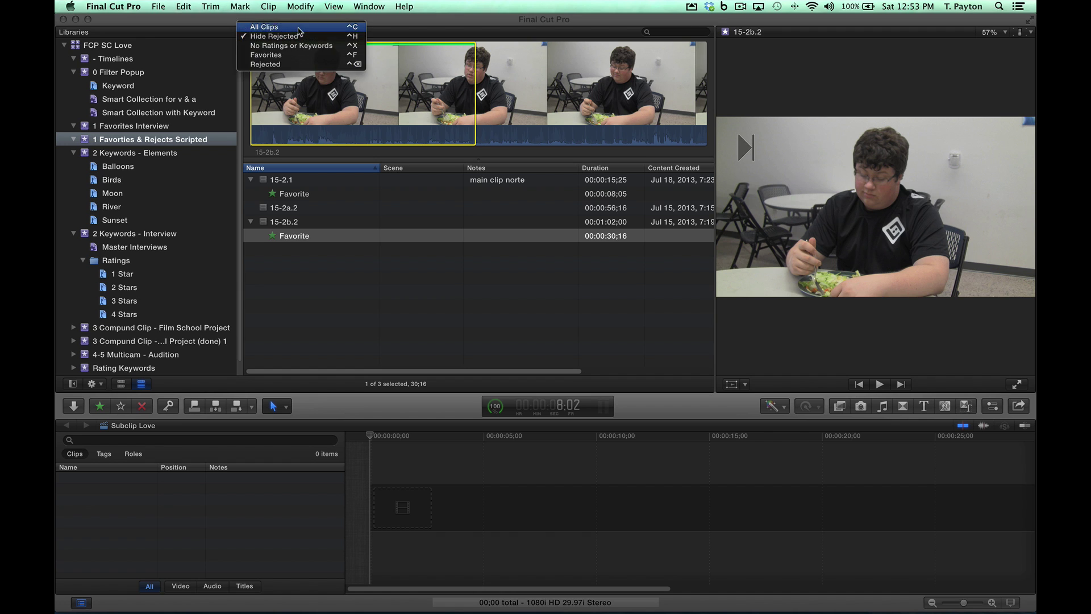
click(299, 27)
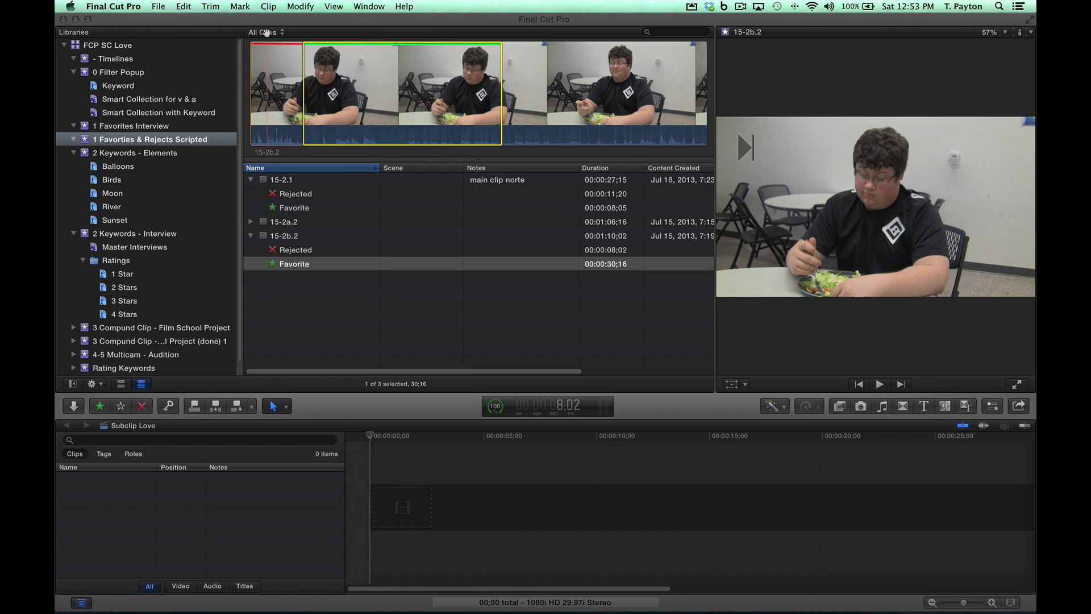
click(265, 33)
click(270, 57)
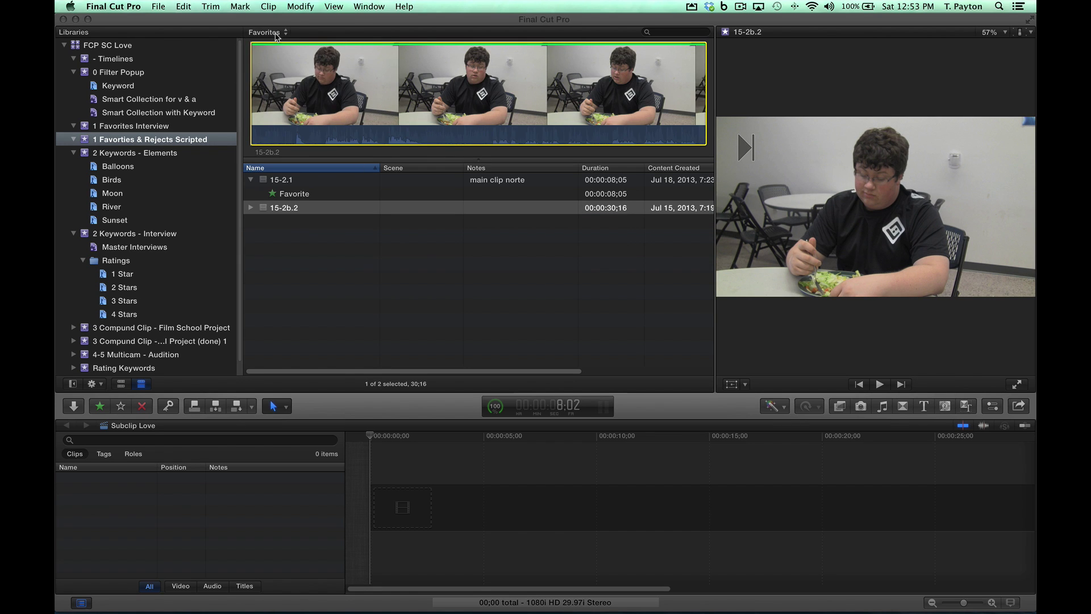
click(278, 32)
Step: Show all clips and favorite a new 14-second range later in 15-2b.2
click(335, 33)
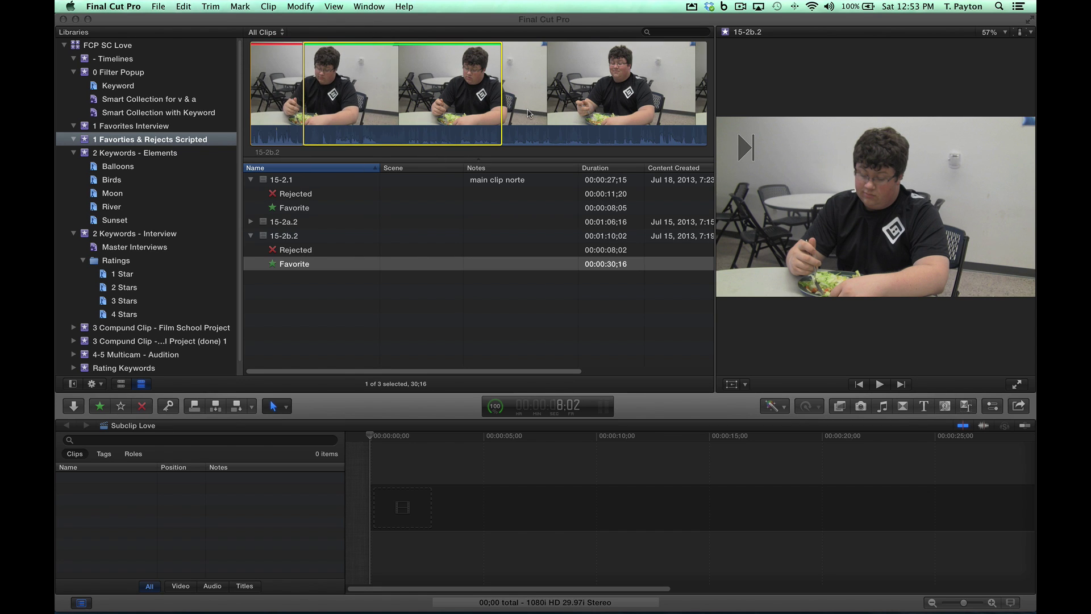
click(289, 236)
click(559, 90)
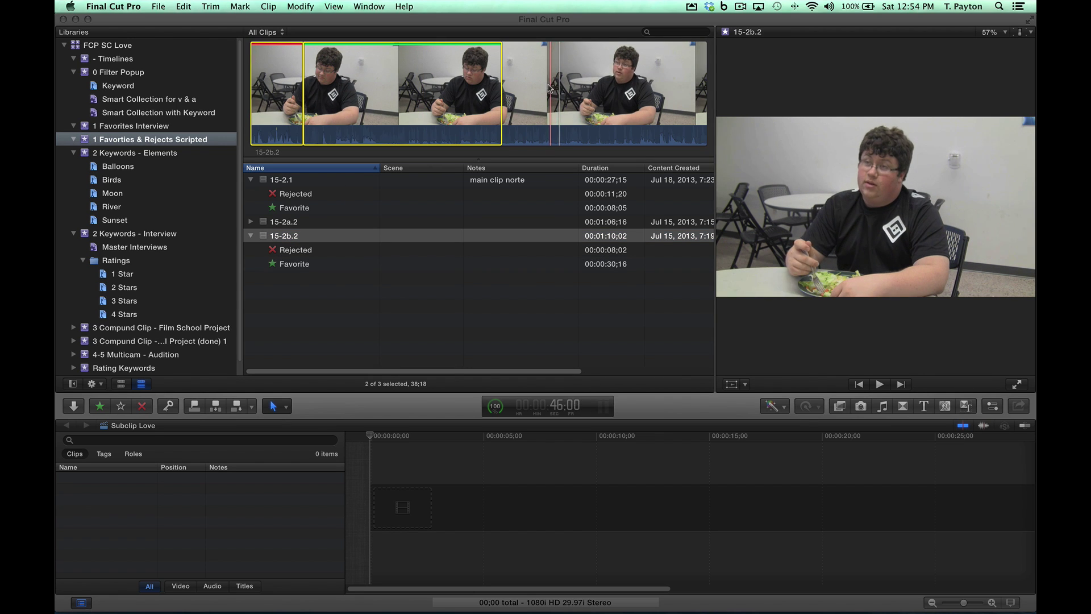
drag(558, 90, 649, 85)
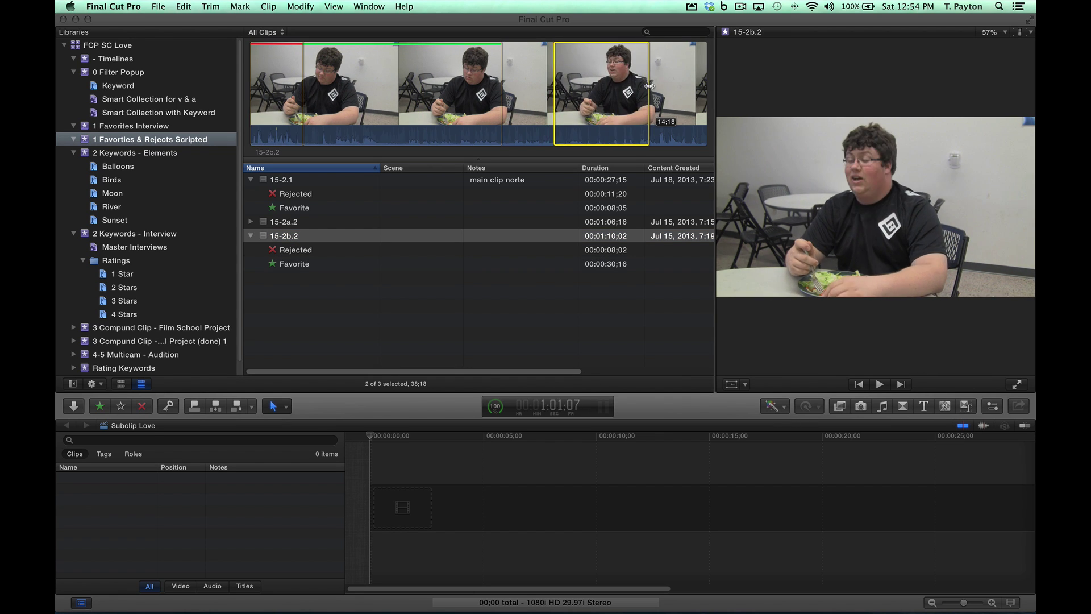
key(f)
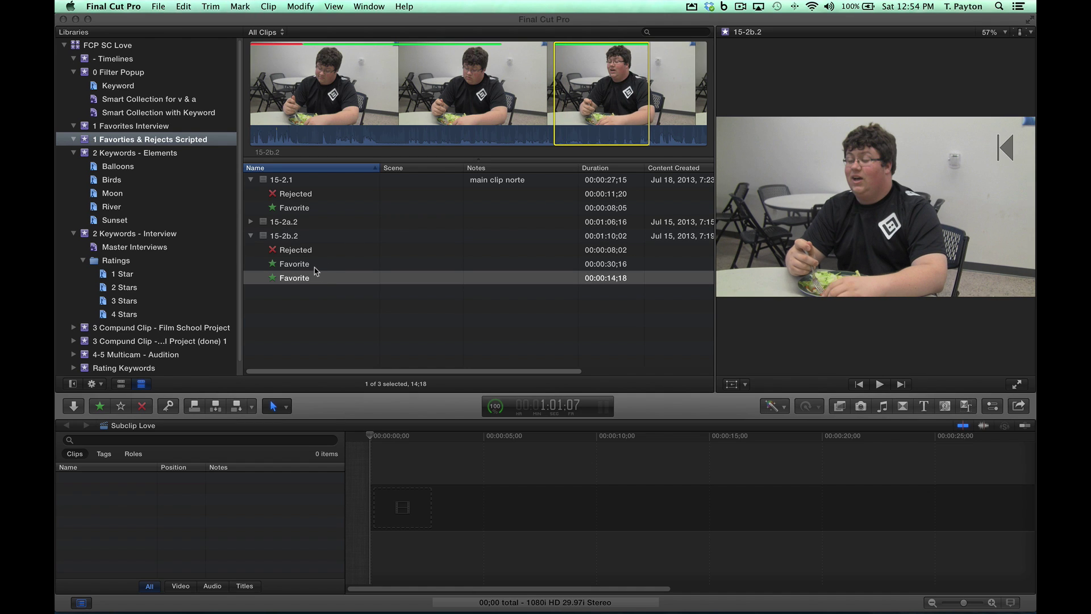
Step: Name the 30-second favorite of 15-2b.2 'great intro'
click(292, 265)
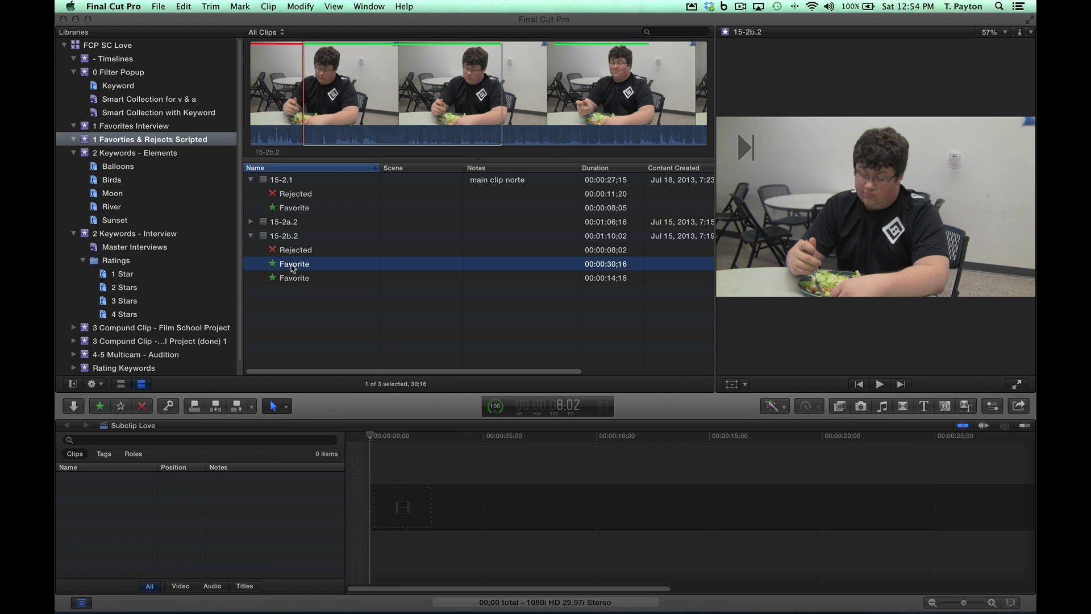
click(512, 263)
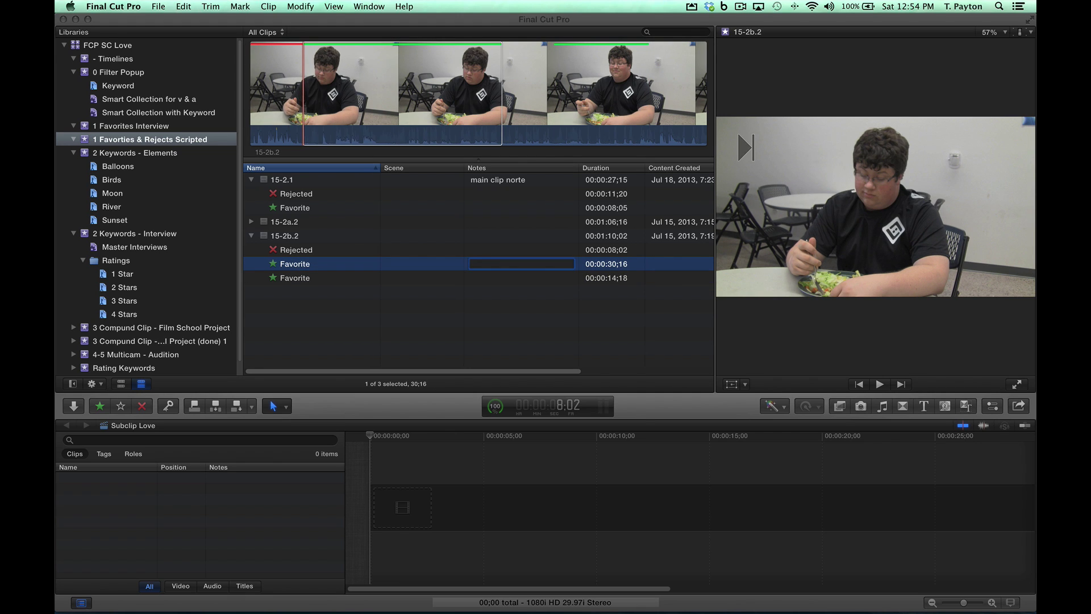
click(294, 265)
text(g)
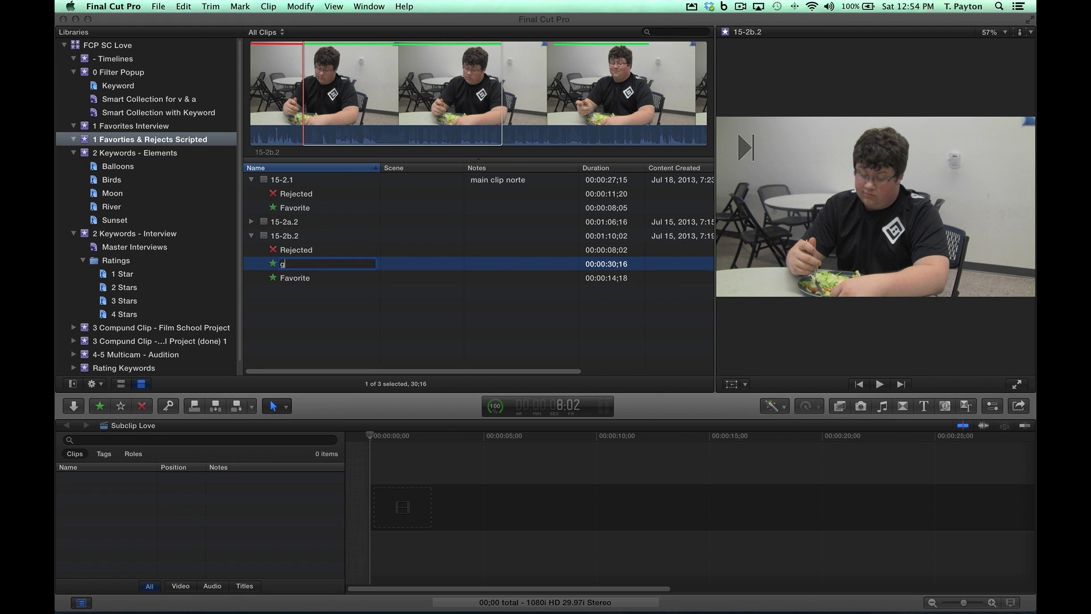
text(reat intro)
key(Return)
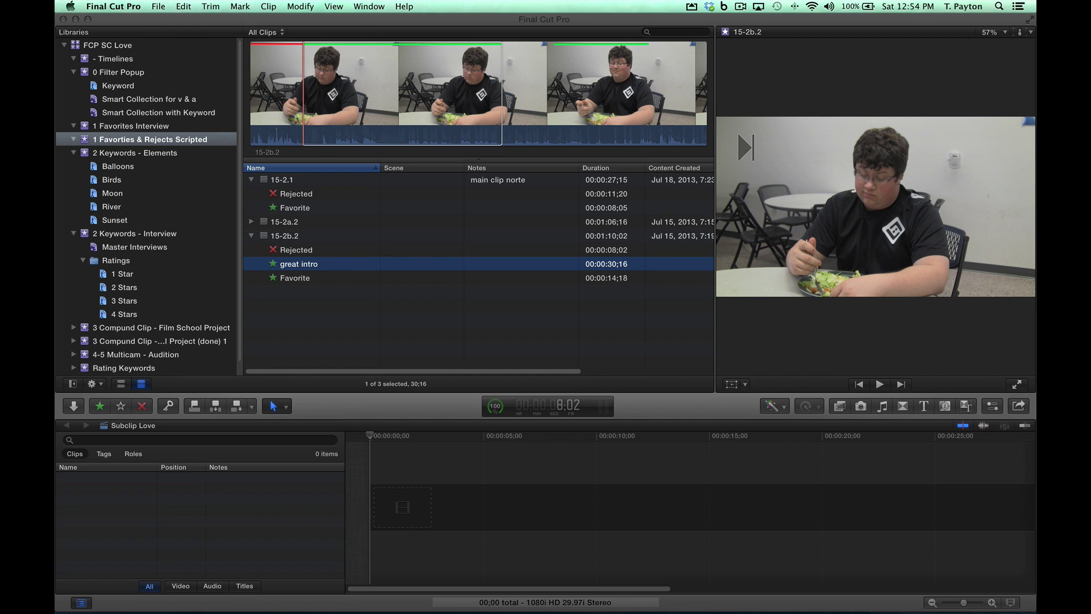
Step: Name the second 15-2b.2 favorite 'funny smirk'
click(303, 278)
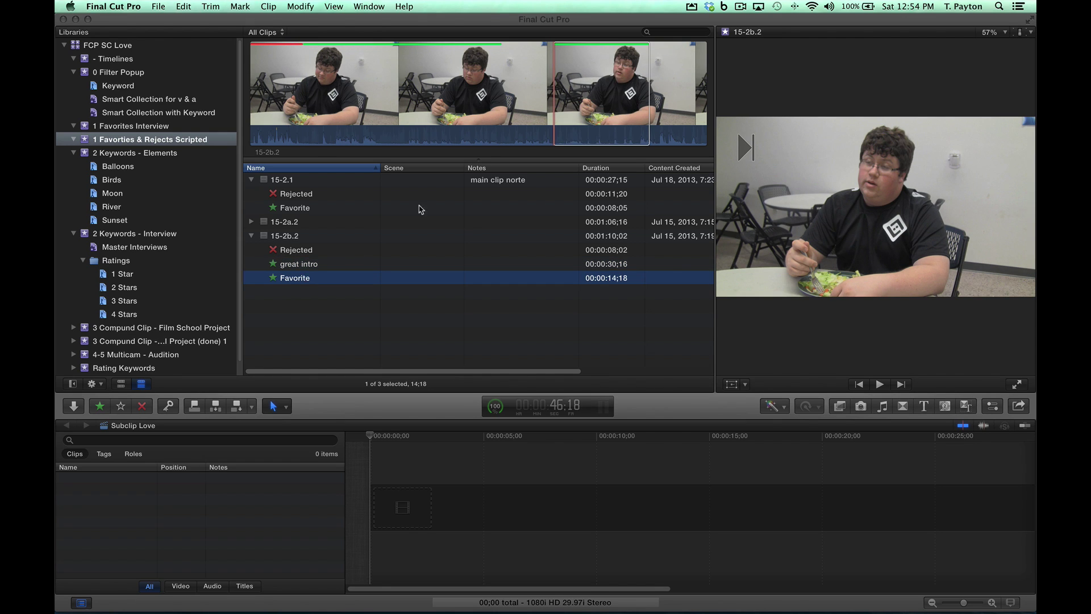
click(317, 280)
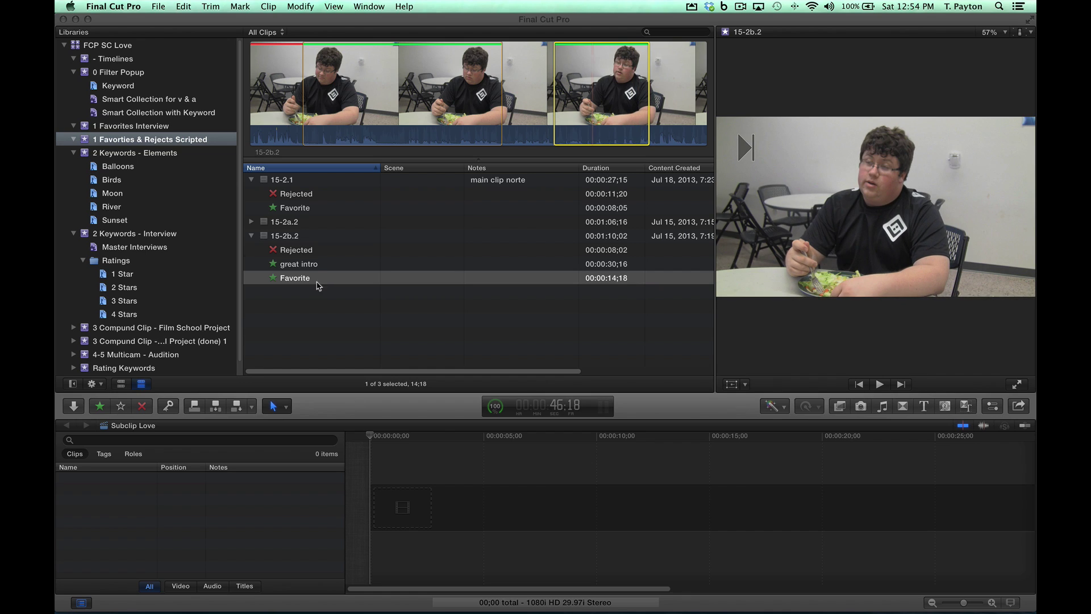
click(299, 282)
key(Return)
text(funny smirk)
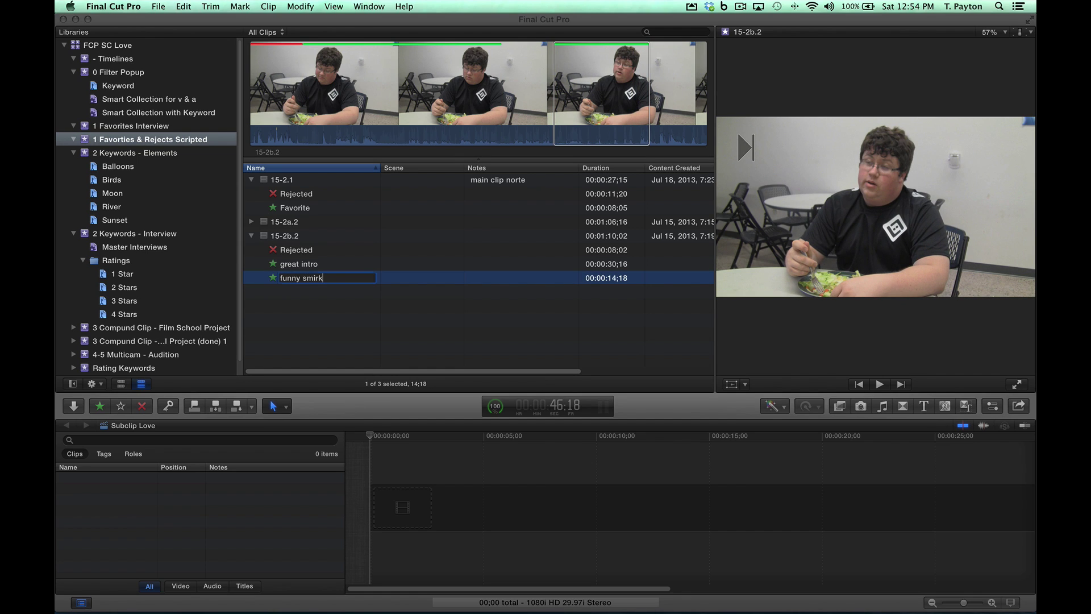
key(Return)
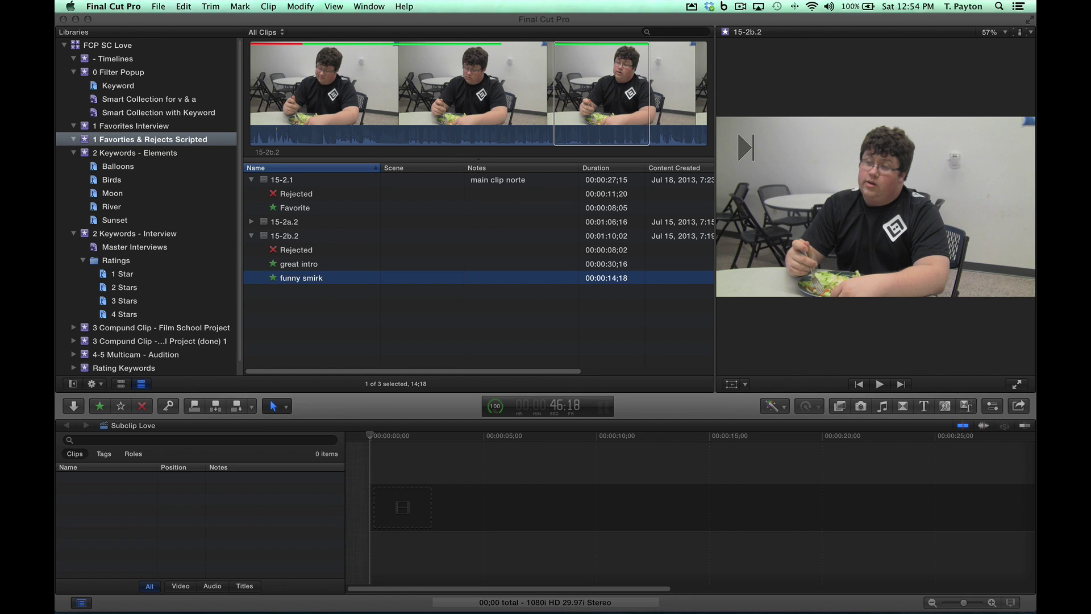
click(512, 91)
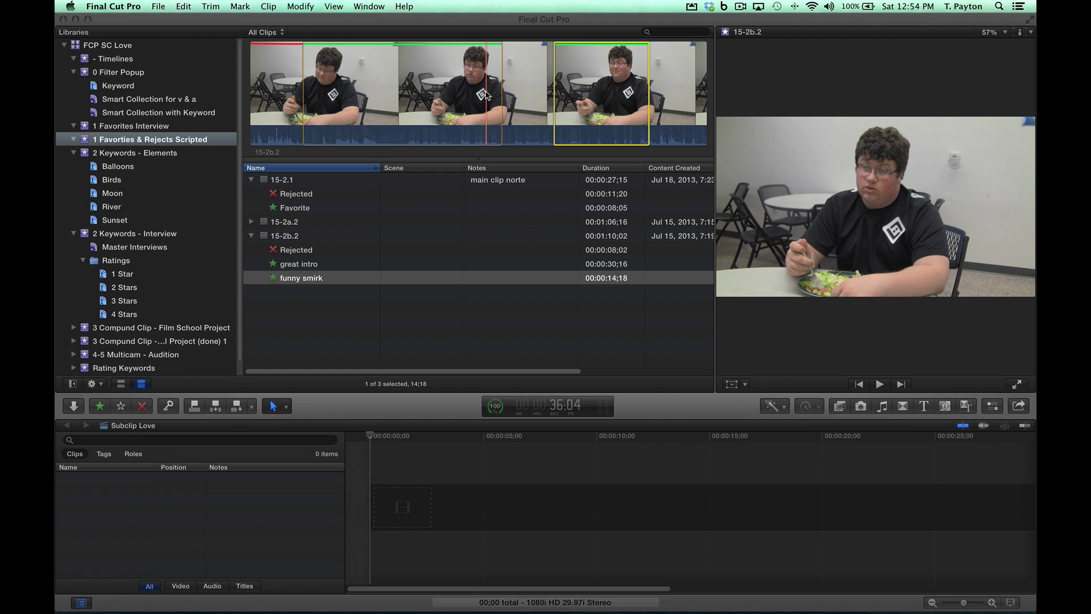
drag(480, 96, 571, 93)
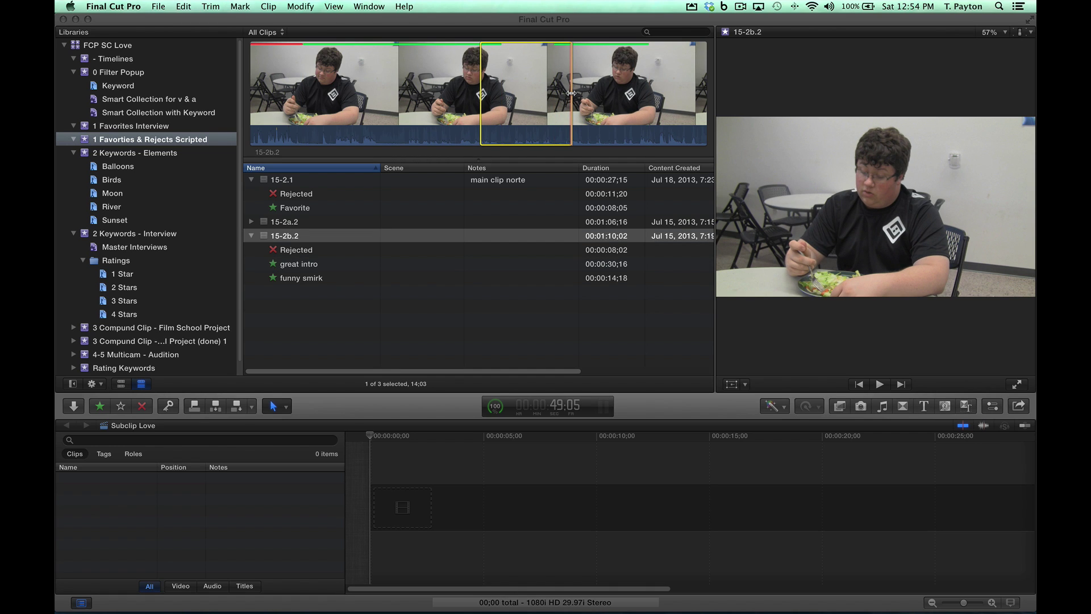
key(f)
click(291, 268)
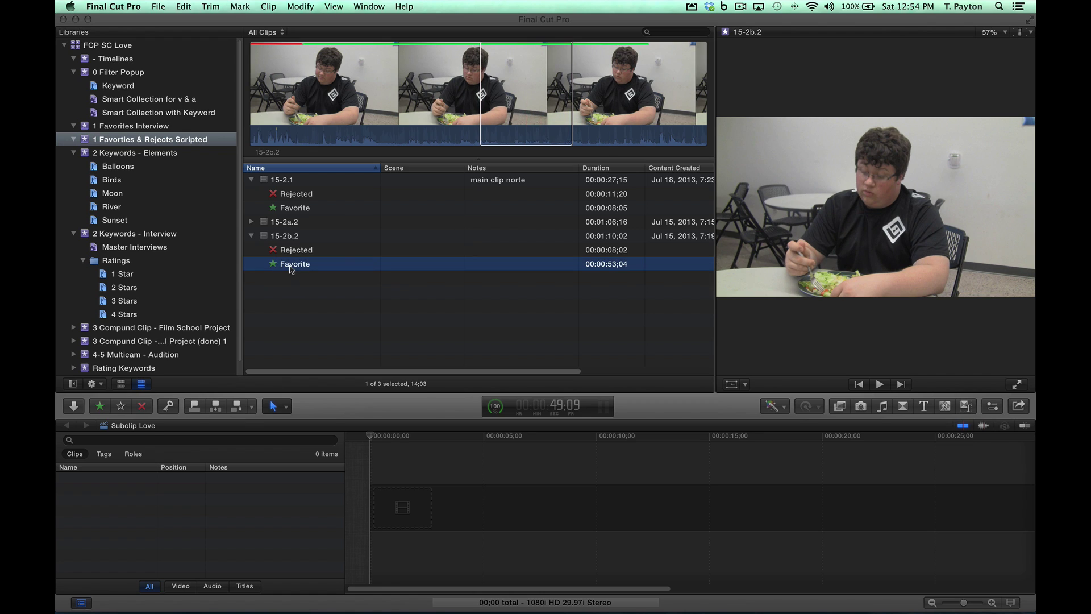
click(291, 268)
text(fork)
key(Return)
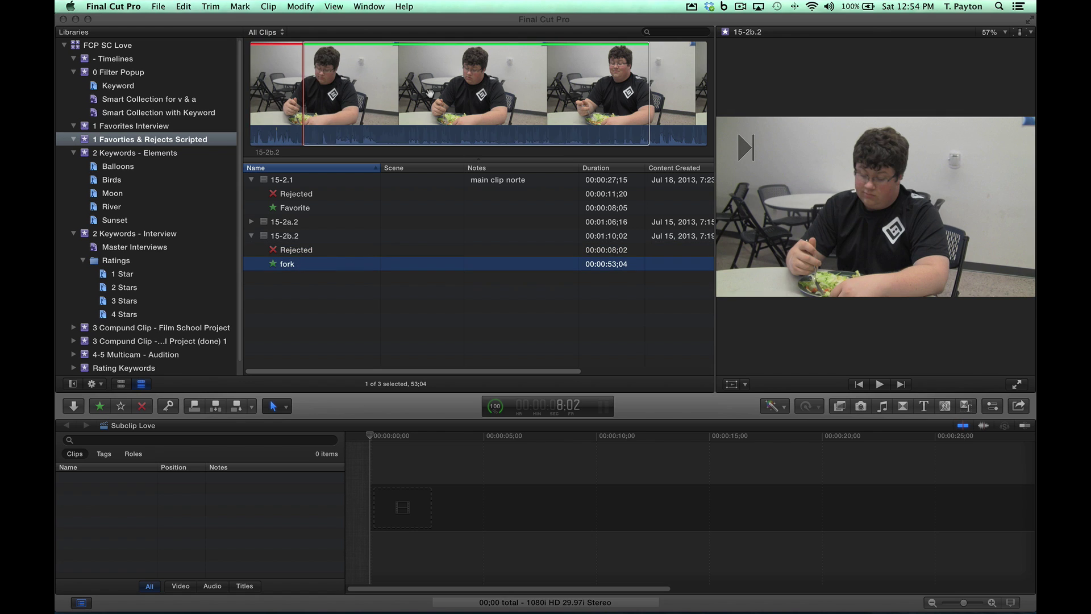
click(315, 69)
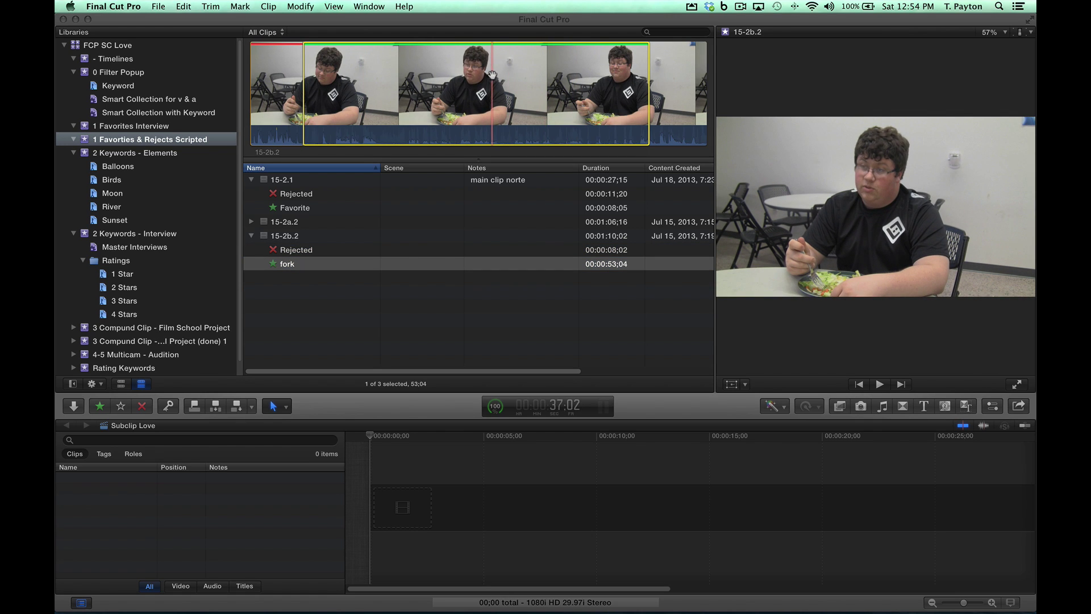
key(super+z)
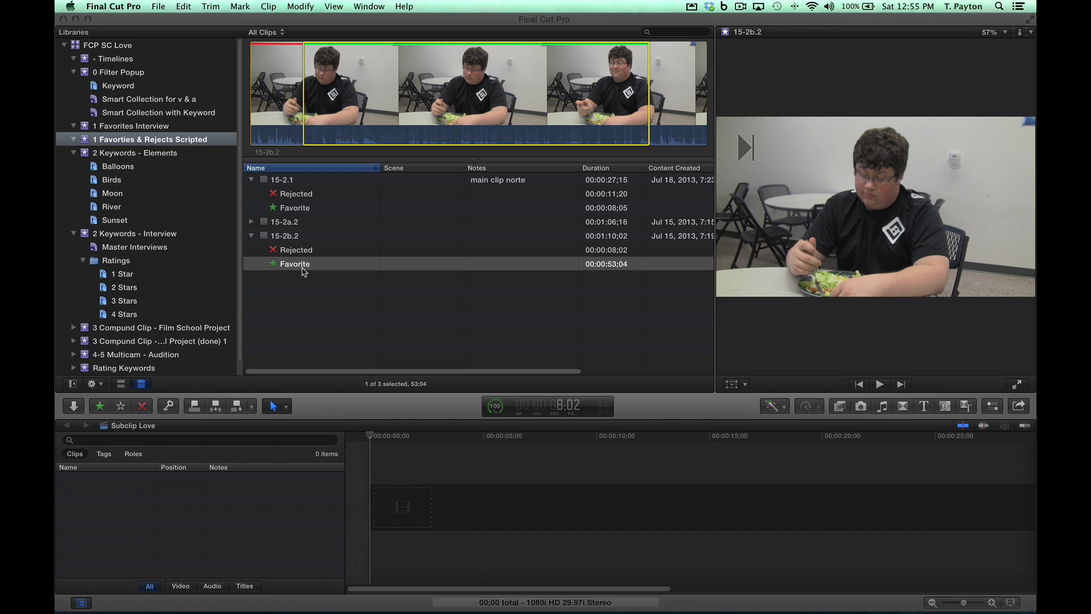
key(super+z)
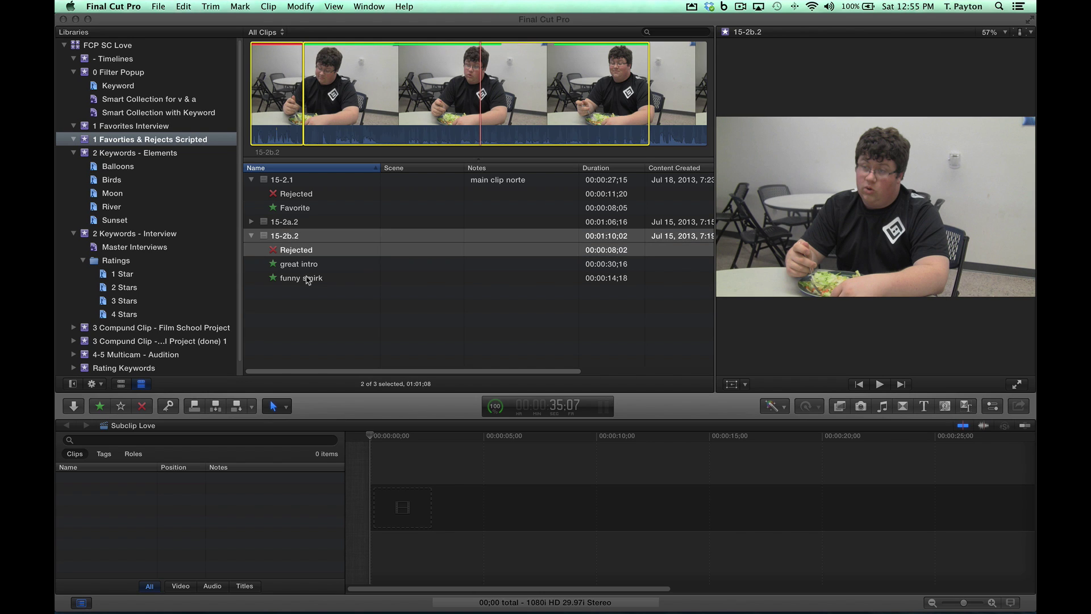
Step: Open the 1 Favorites Interview collection and load its interview clip into the viewer
click(316, 306)
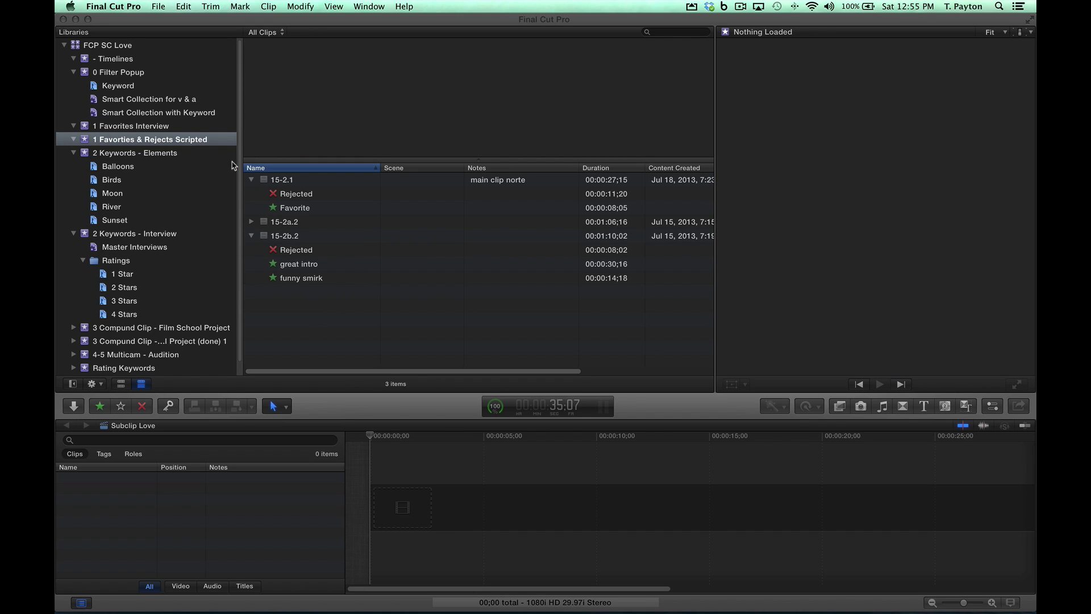
click(171, 127)
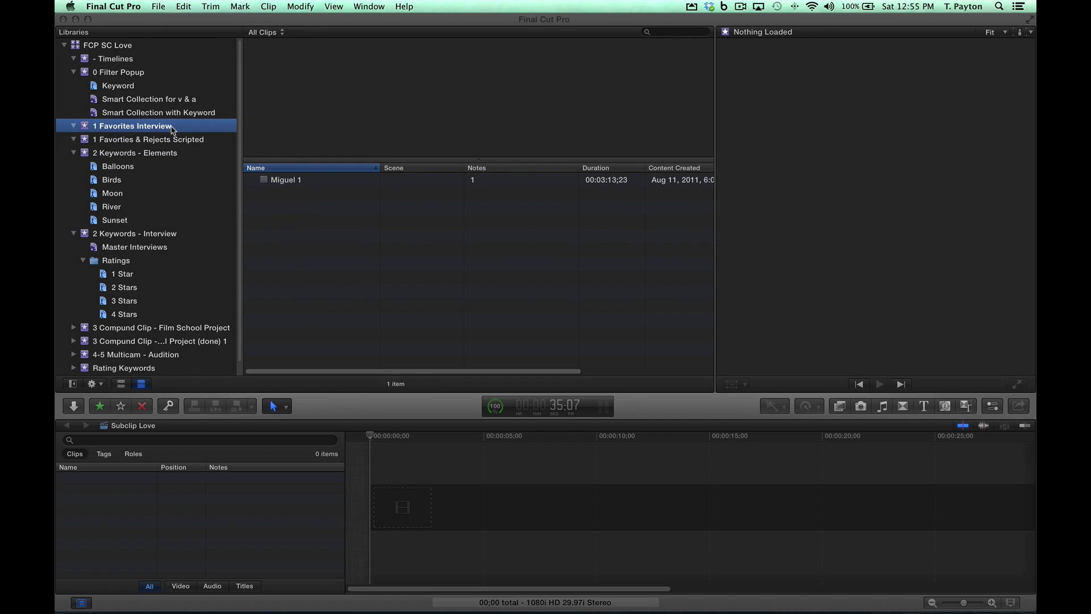
click(287, 182)
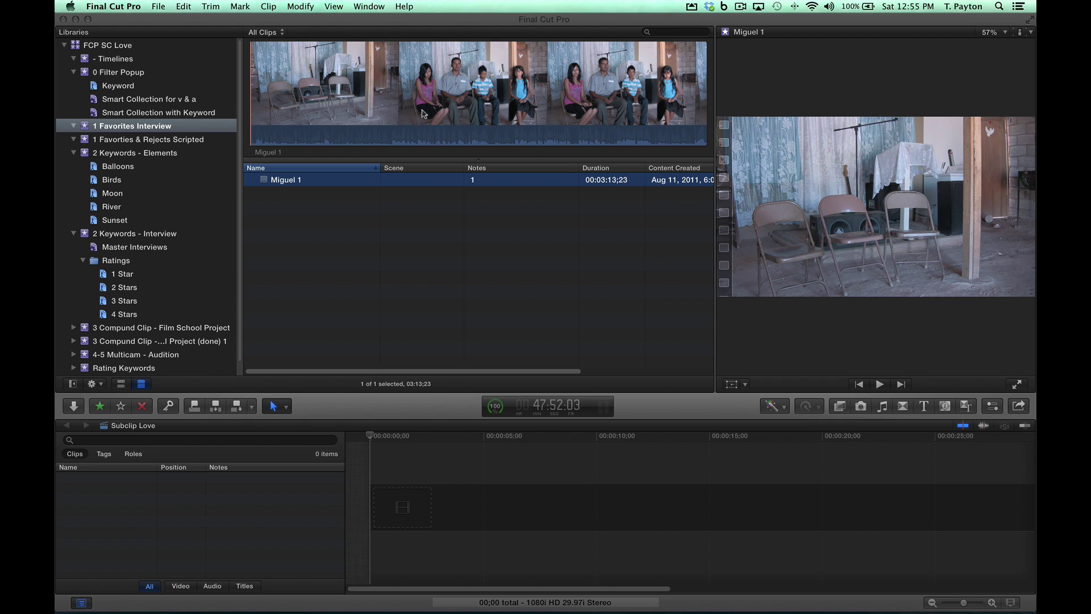
Step: Check the clip's two audio channels in the Inspector, then play the interview
click(993, 407)
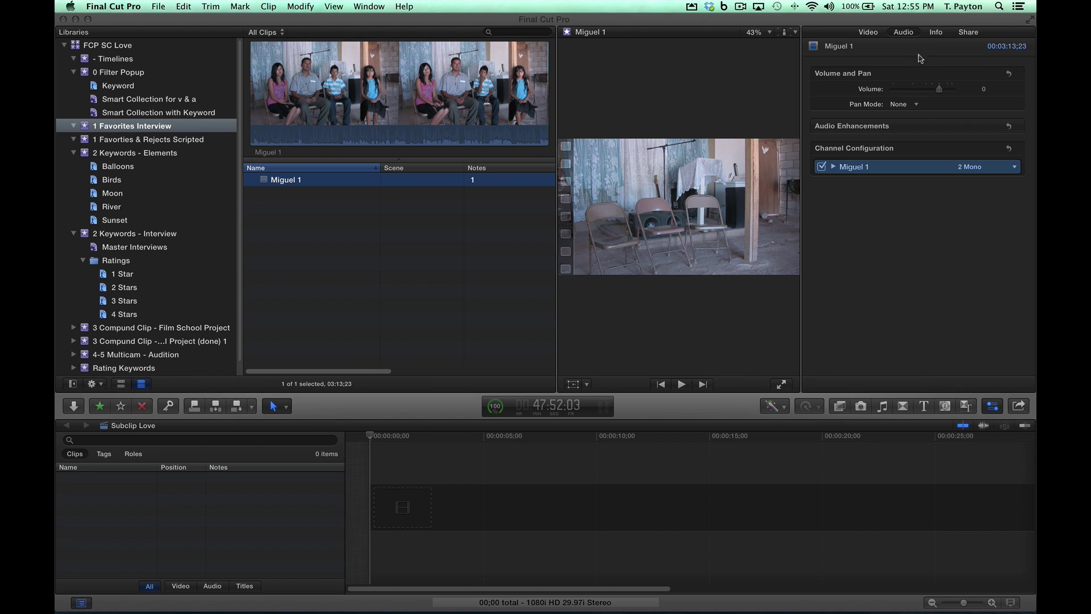
click(833, 166)
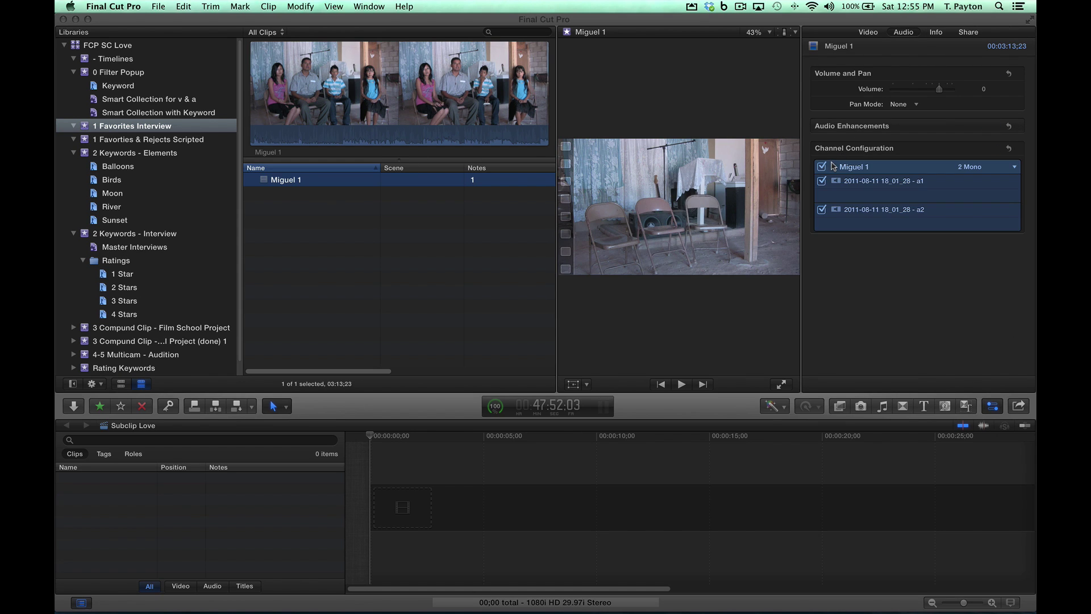
click(833, 167)
click(993, 407)
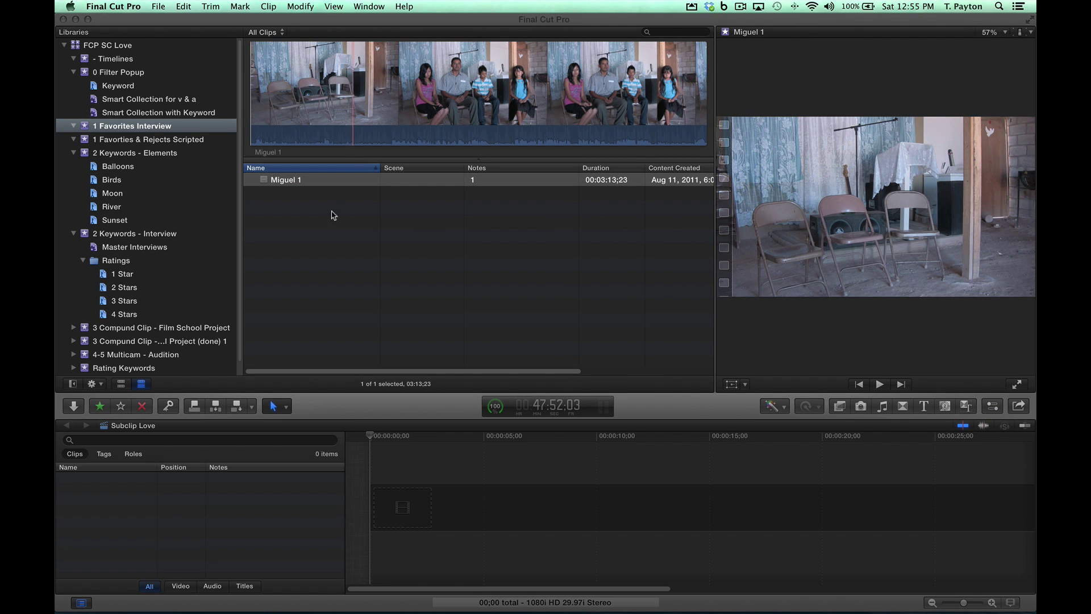
click(359, 100)
key(space)
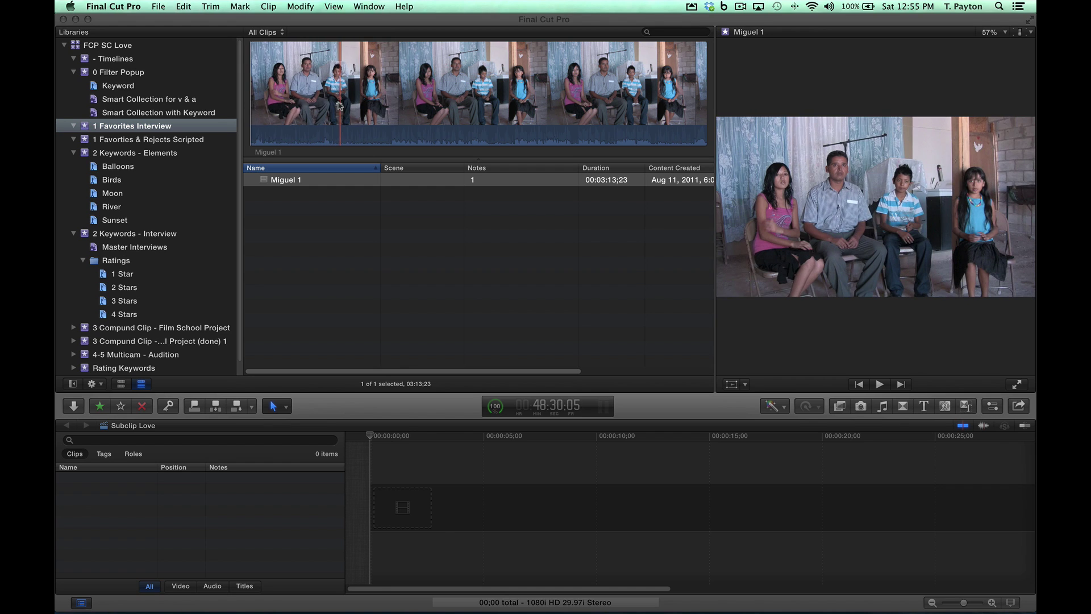
Step: Favorite the range from the clip start and name it 'sitting down'
key(o)
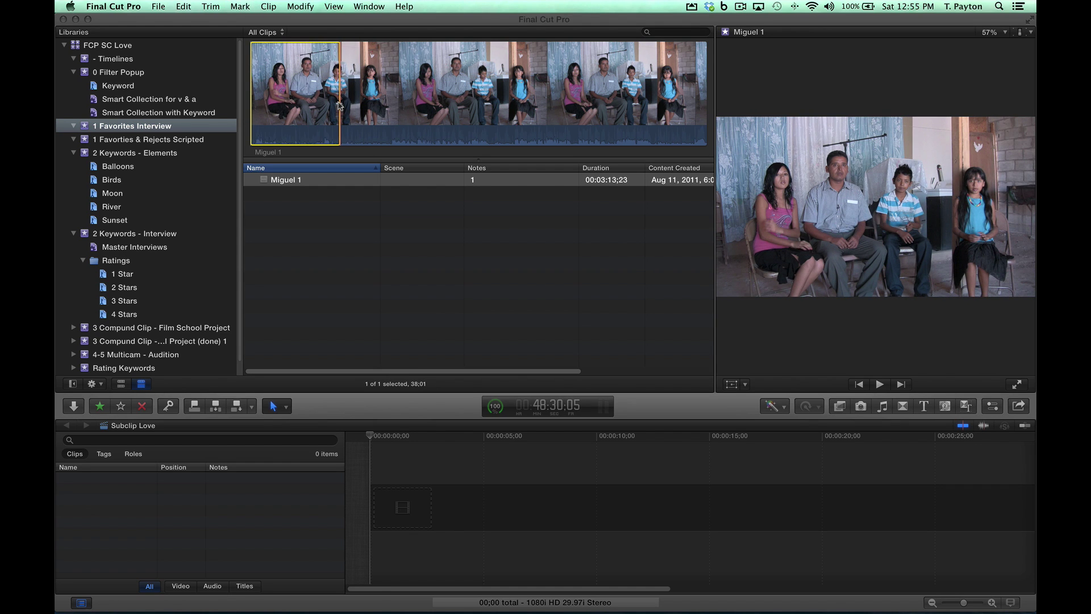
key(f)
key(Return)
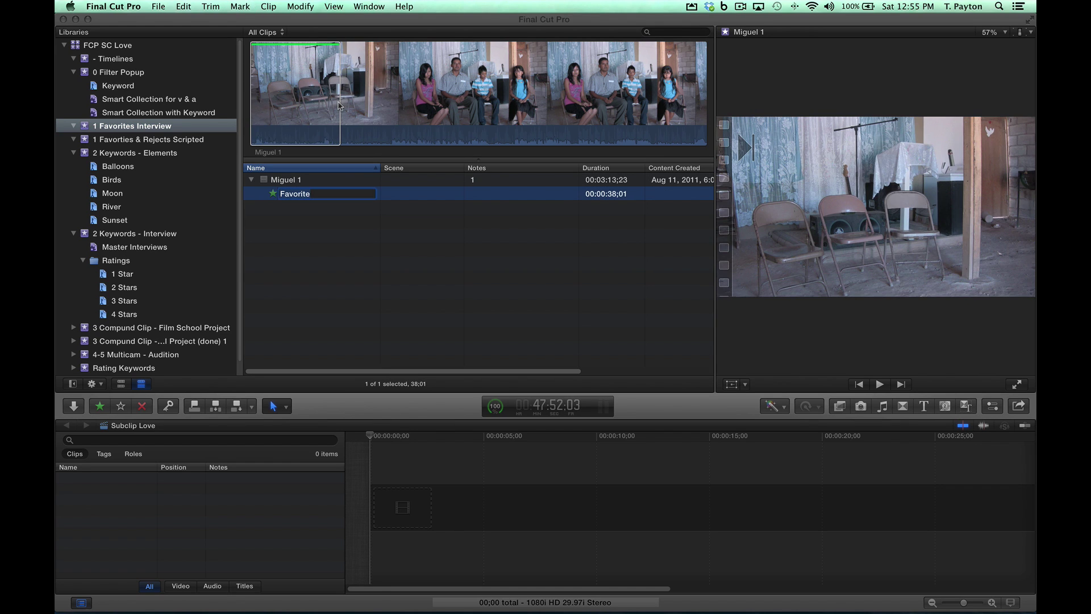
text(sitting down)
key(Return)
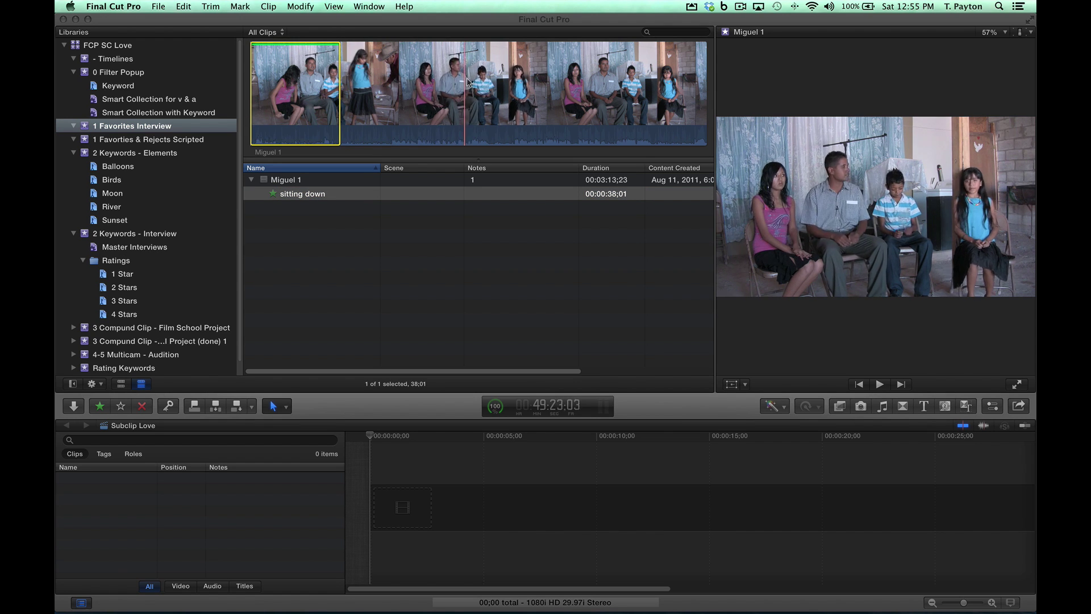
Step: Favorite the following stretch up to the chosen frame and name it 'gives name'
key(i)
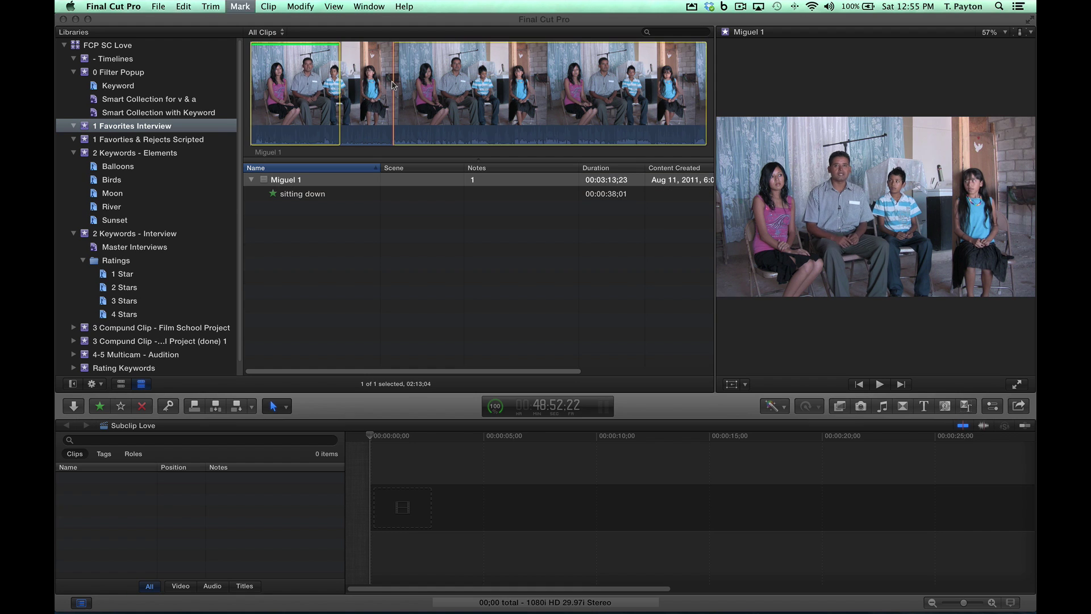
click(463, 84)
key(space)
key(XF86AudioRaiseVolume)
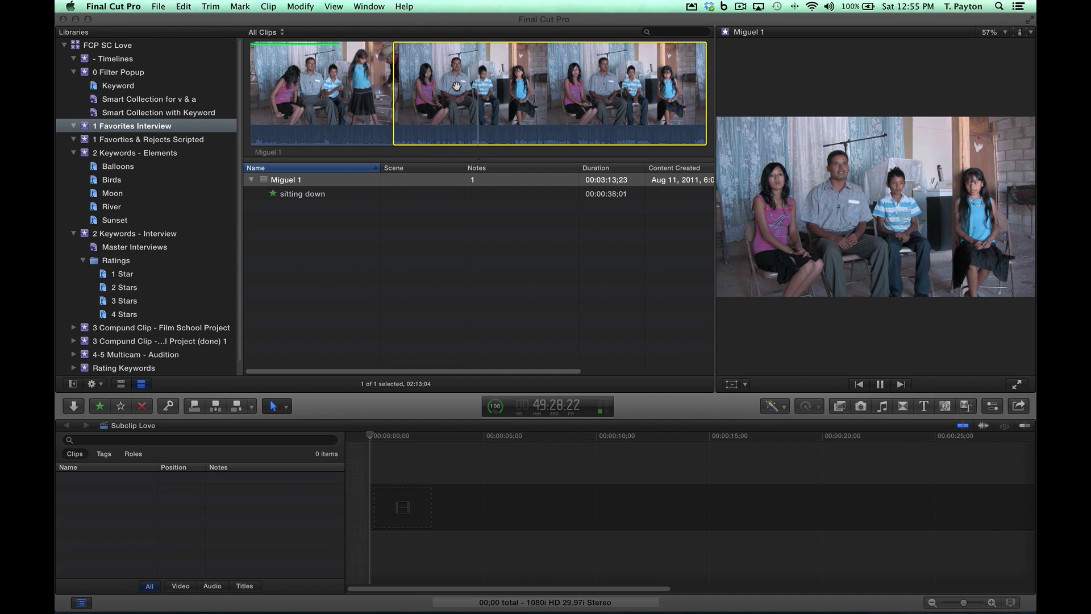
key(space)
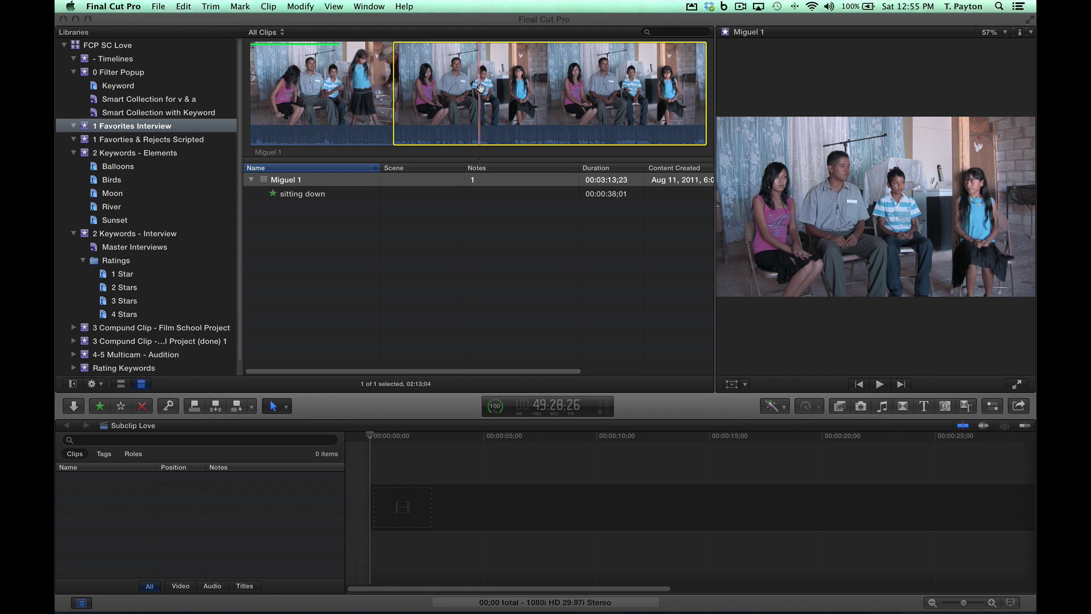
key(o)
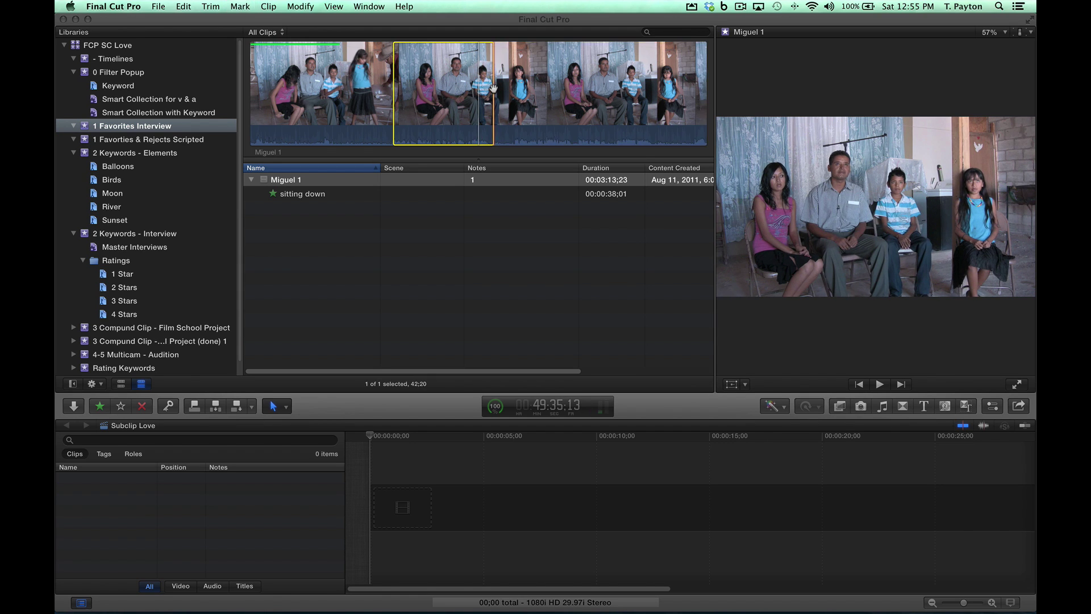
key(f)
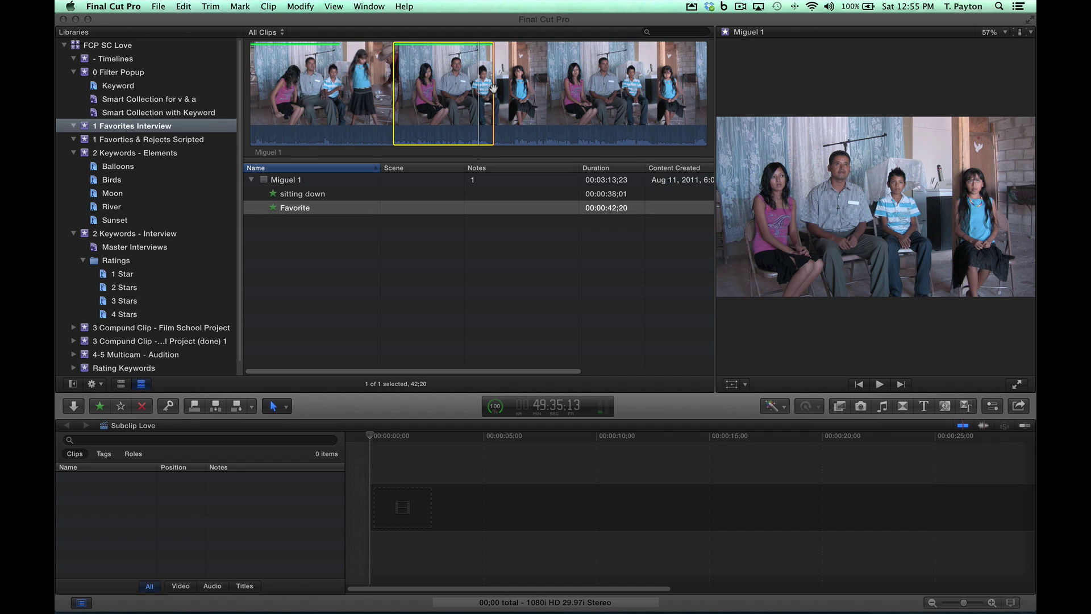
key(Return)
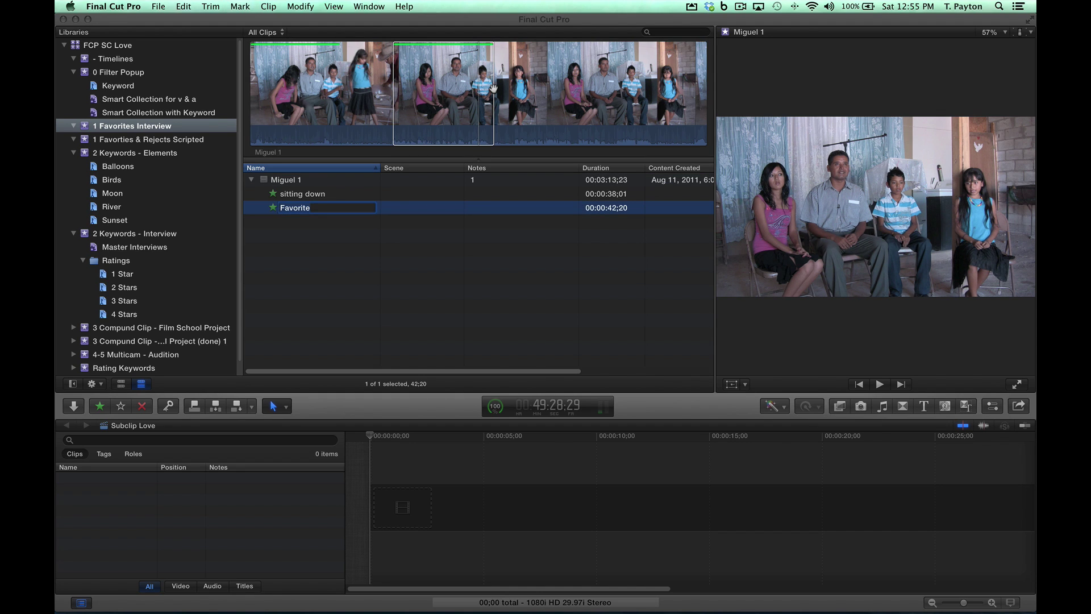
text(gives name)
key(Return)
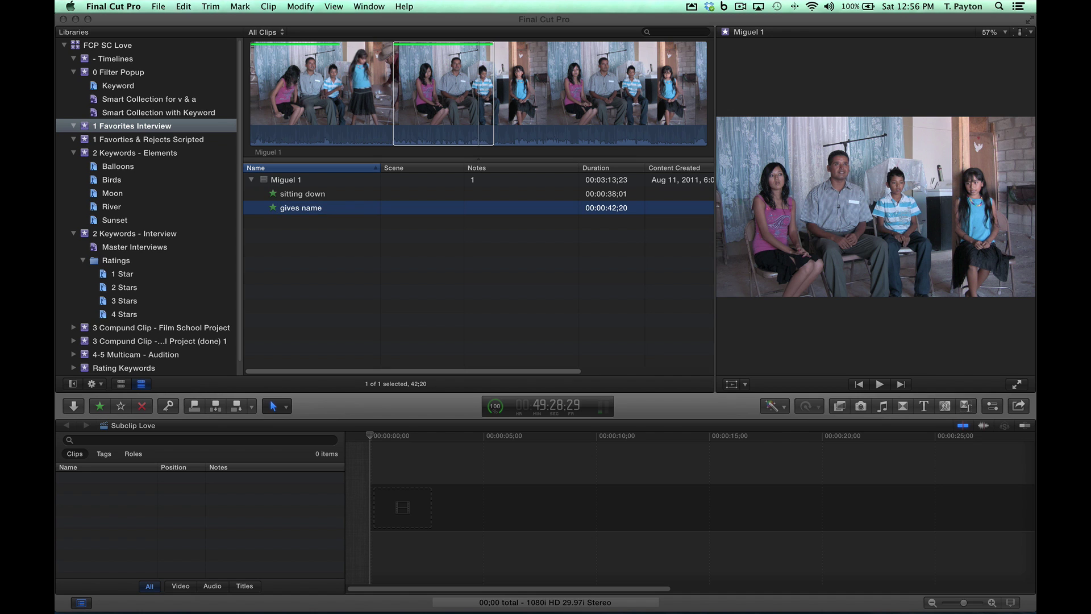
key(space)
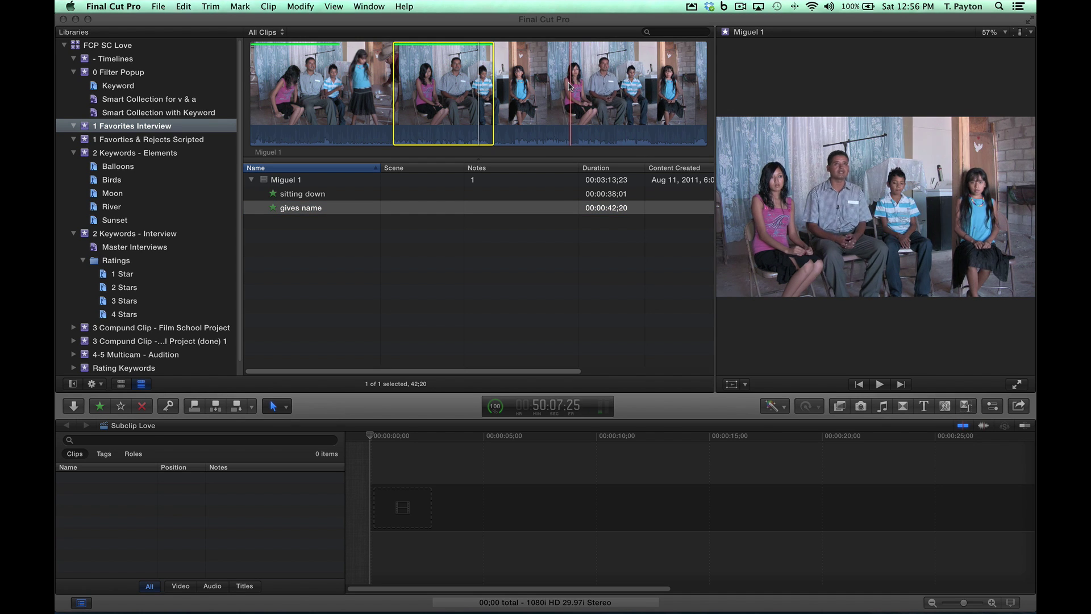
Step: Favorite the range to the end of Miguel 1 and name it 'introducing family', fixing the misspelling
key(i)
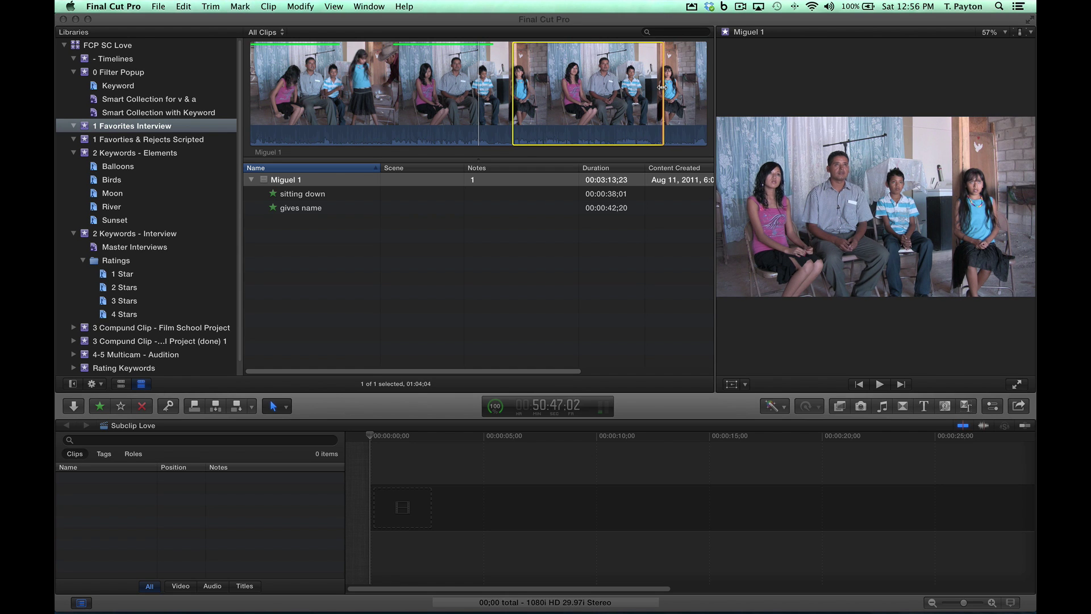
key(f)
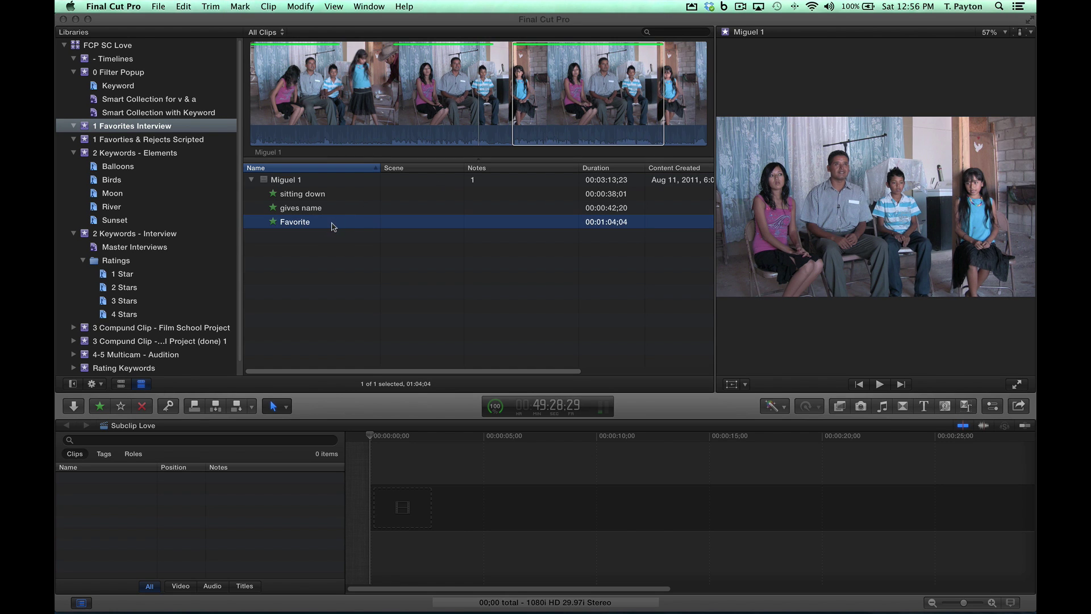
click(334, 226)
text(introcing family)
key(Return)
click(301, 223)
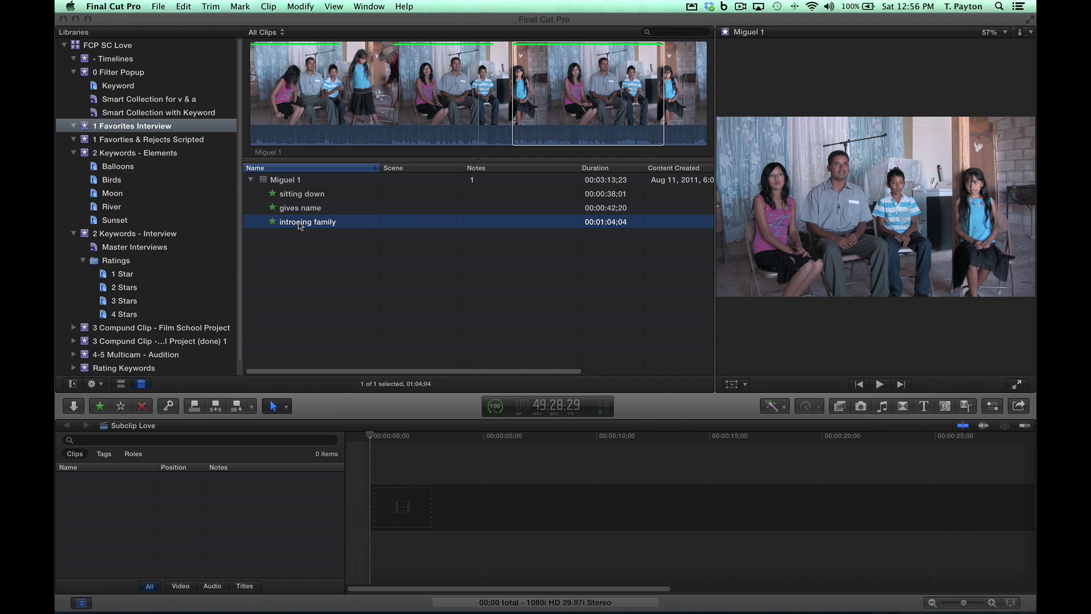
double_click(301, 224)
text(introduc)
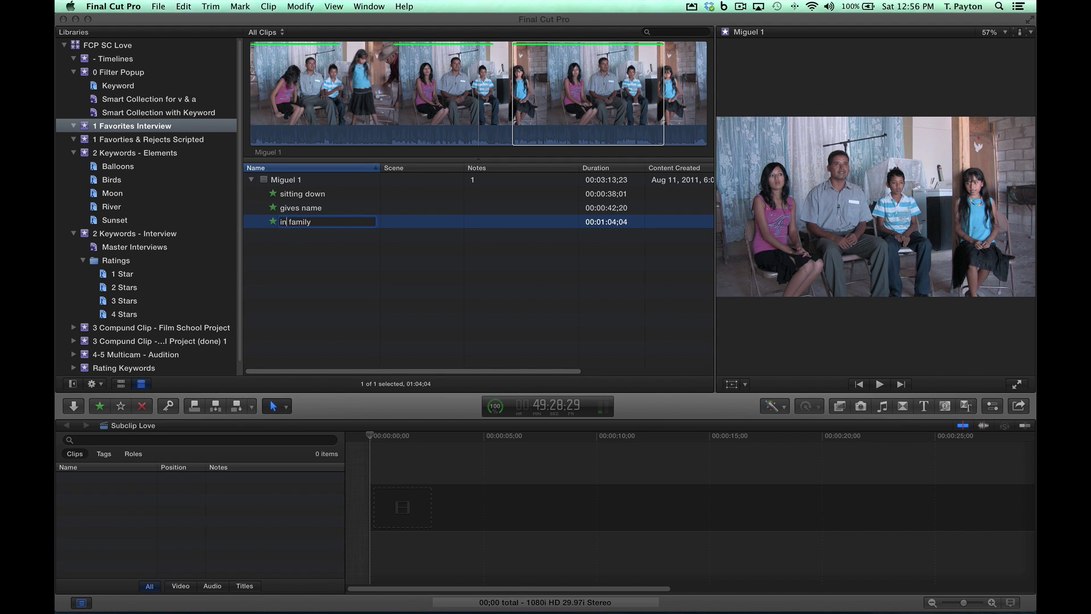
text(ing)
key(Return)
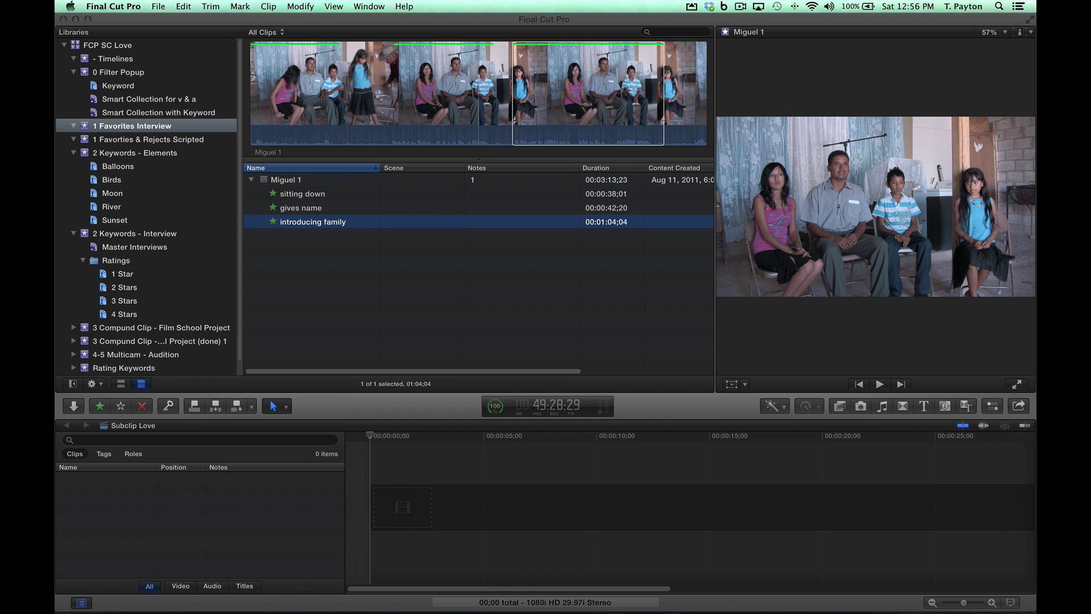
Step: Append the sitting down favorite to the Subclip Love timeline
click(561, 74)
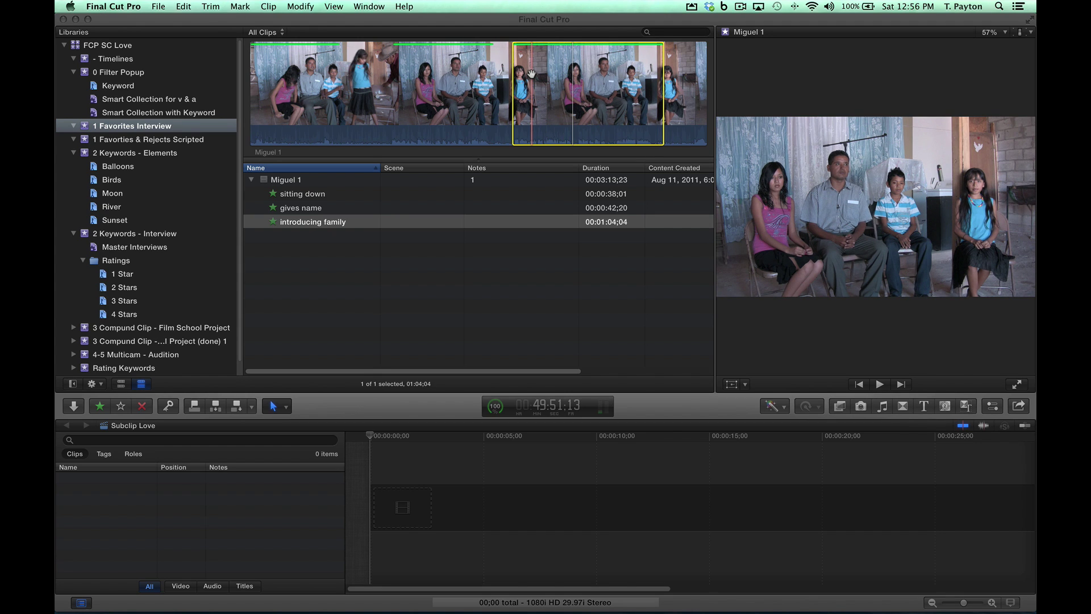
click(304, 195)
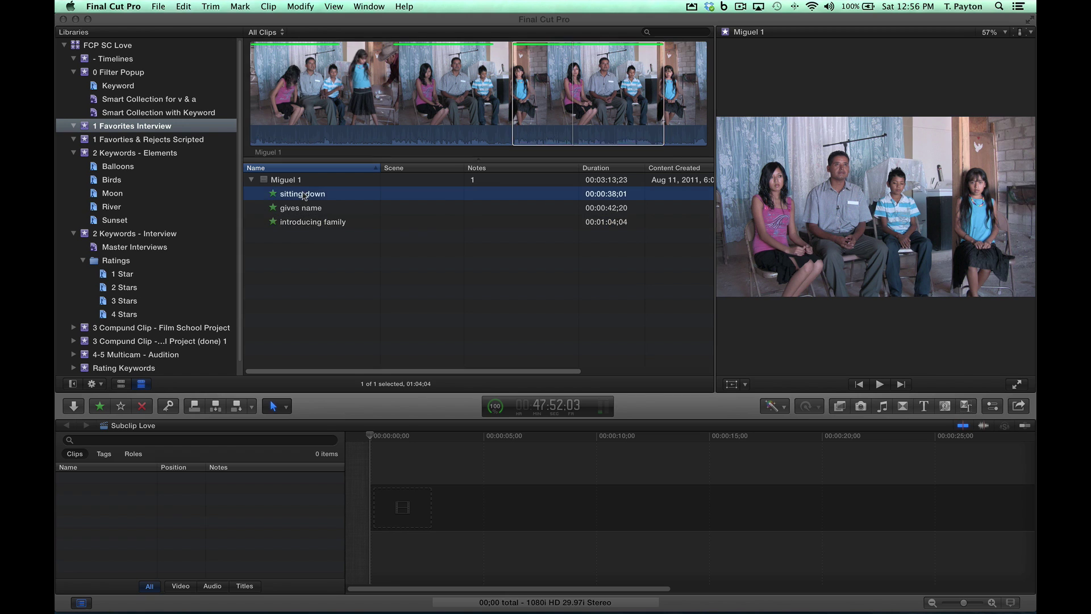
click(301, 84)
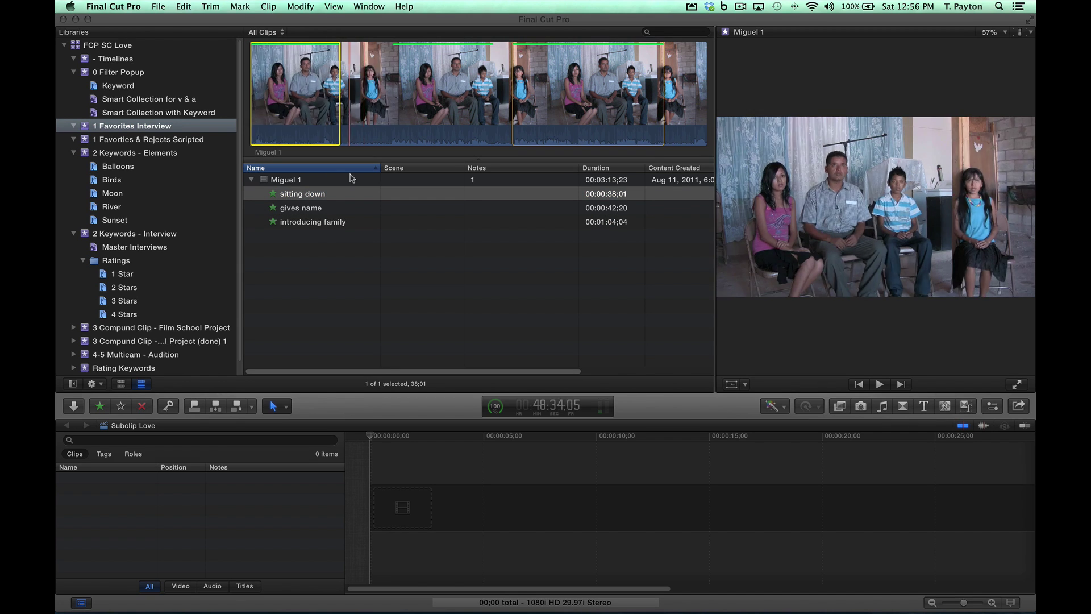
click(312, 194)
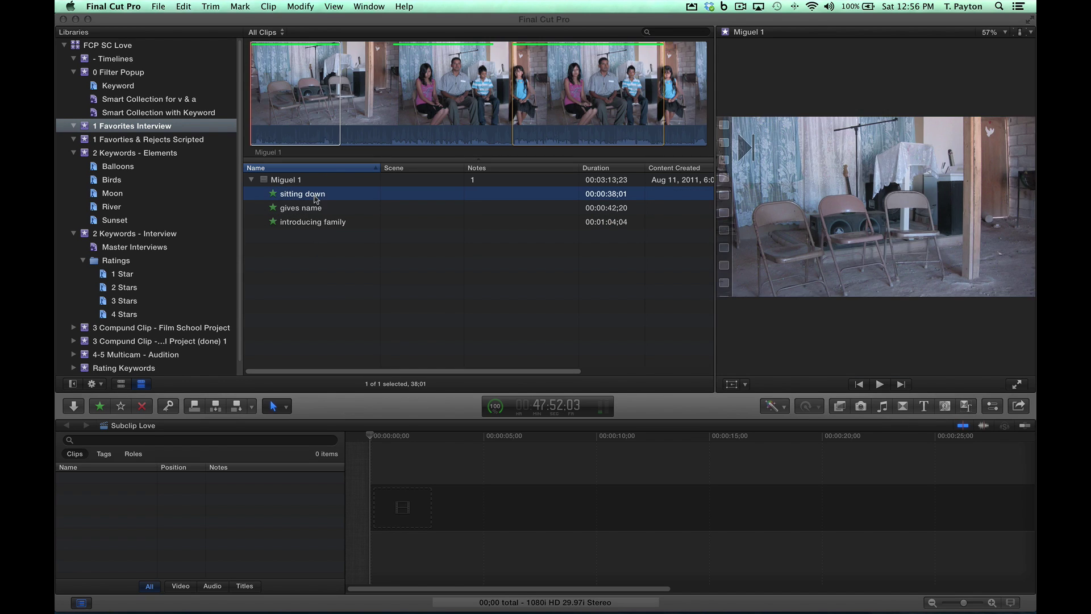
key(super+2)
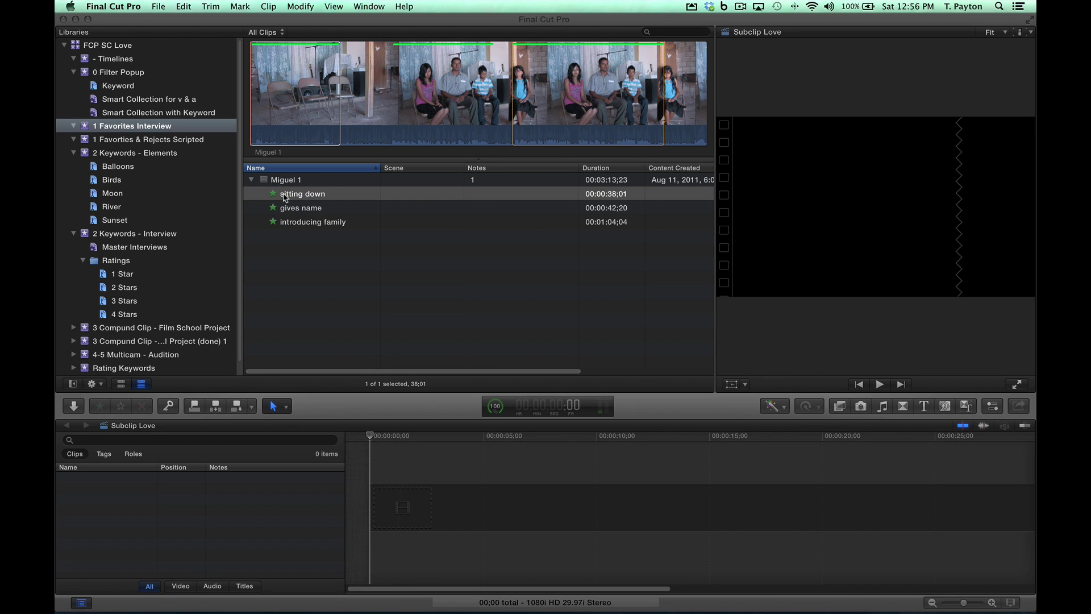
key(e)
Step: Append introducing family after undoing the accidental gives name append, then fit the timeline
click(301, 221)
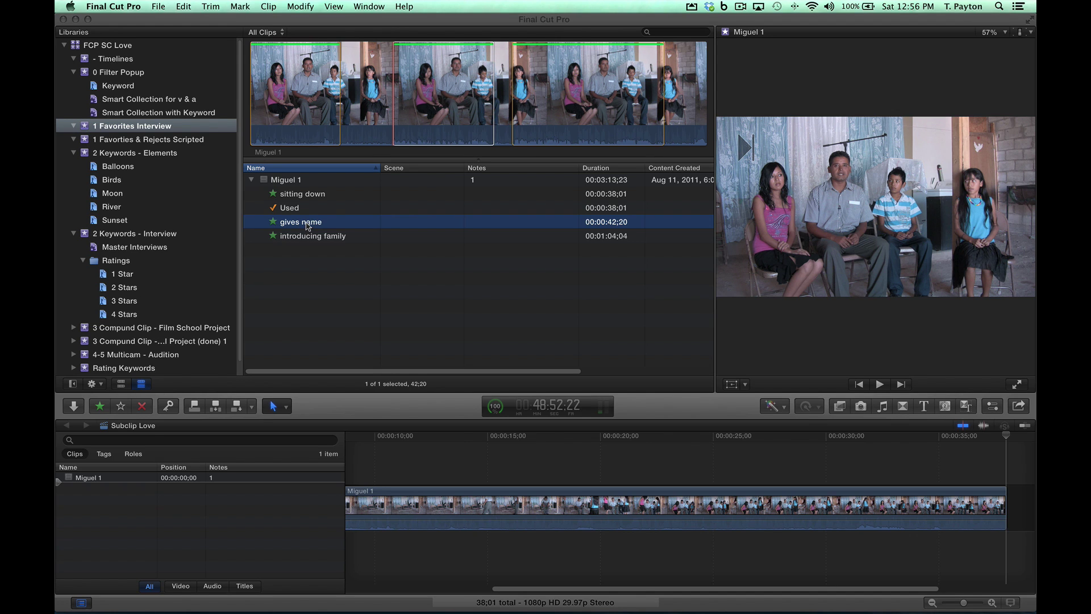
key(e)
key(super+z)
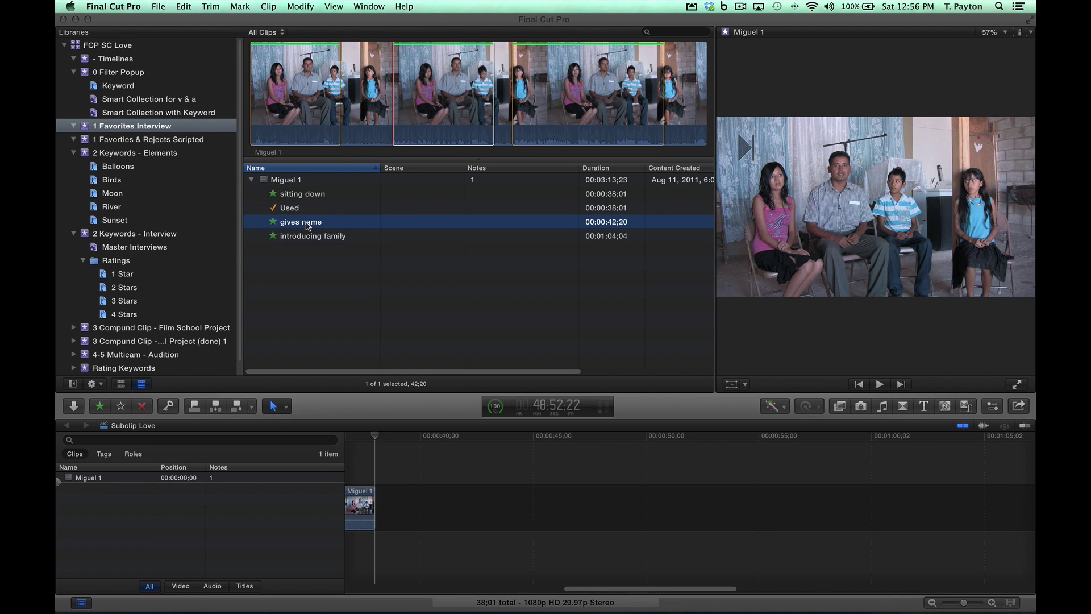
click(306, 236)
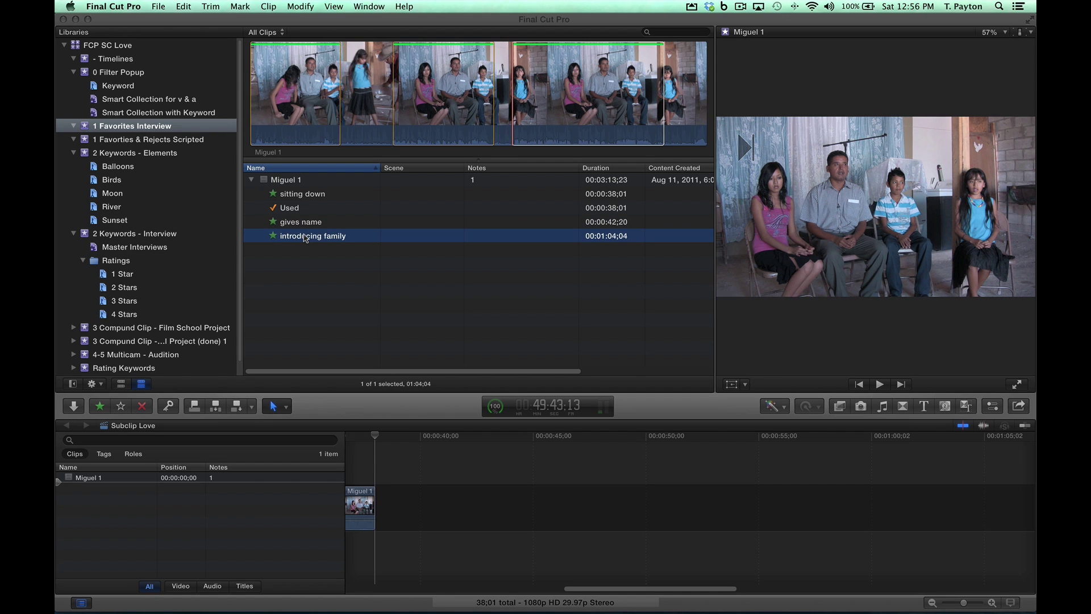
key(e)
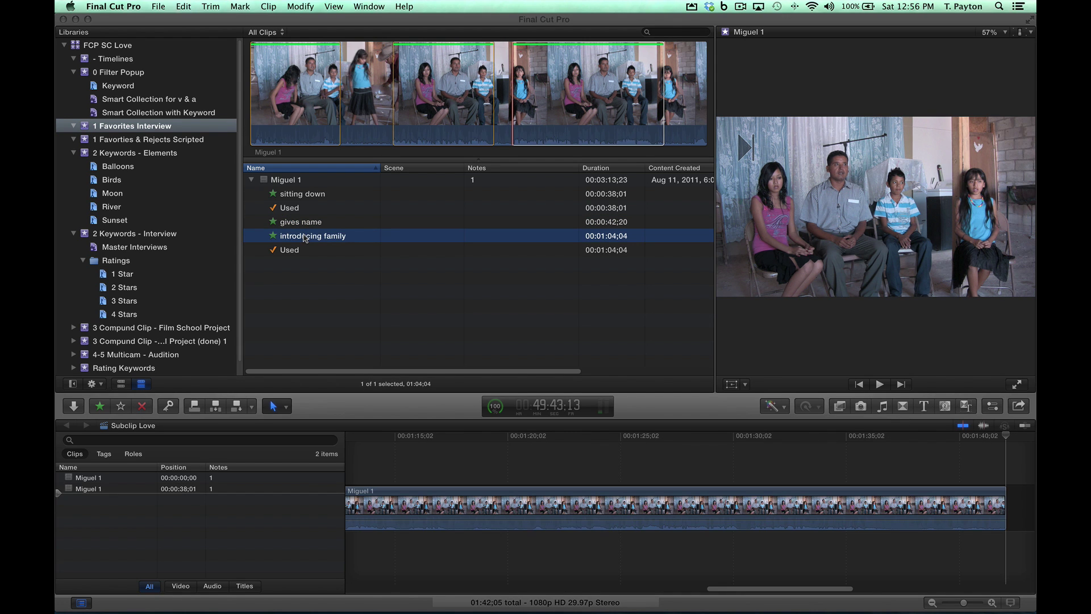
click(483, 435)
key(shift+z)
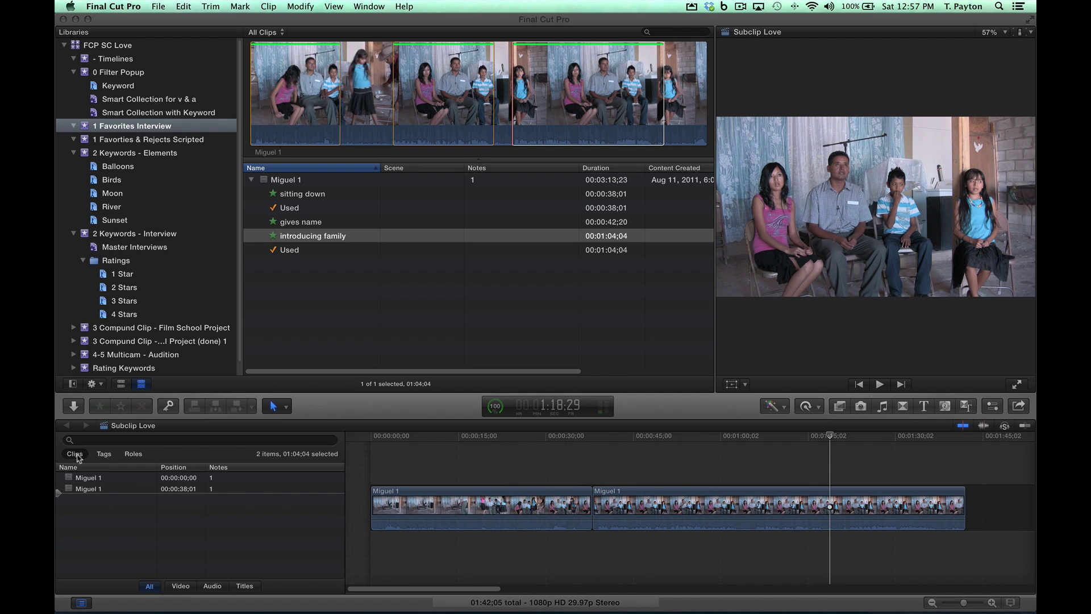
Step: Review the timeline's clips in the Timeline Index Tags and Clips lists
click(85, 479)
click(94, 489)
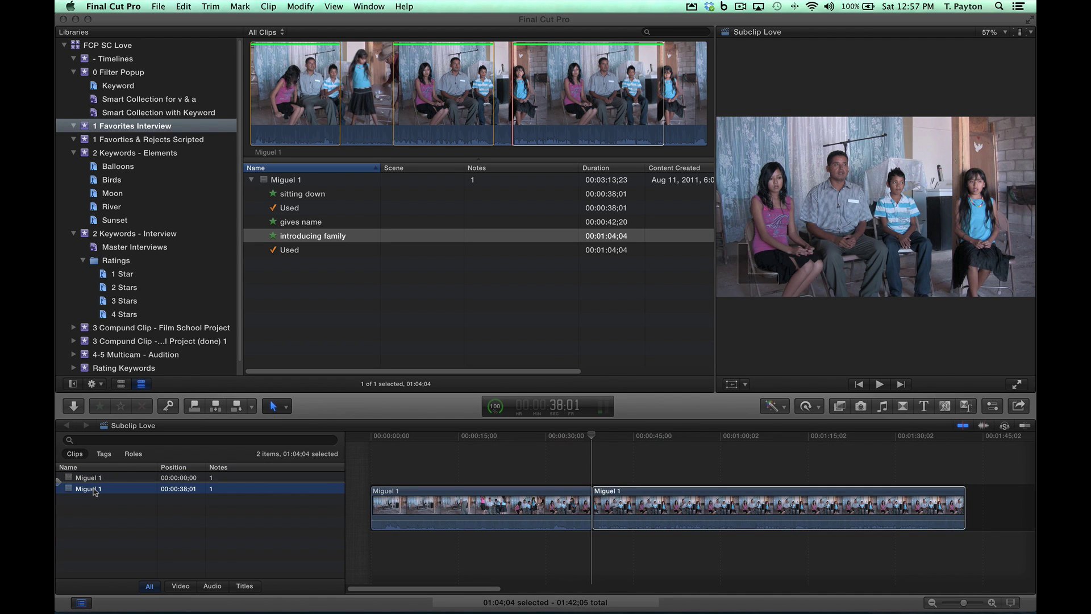
click(104, 454)
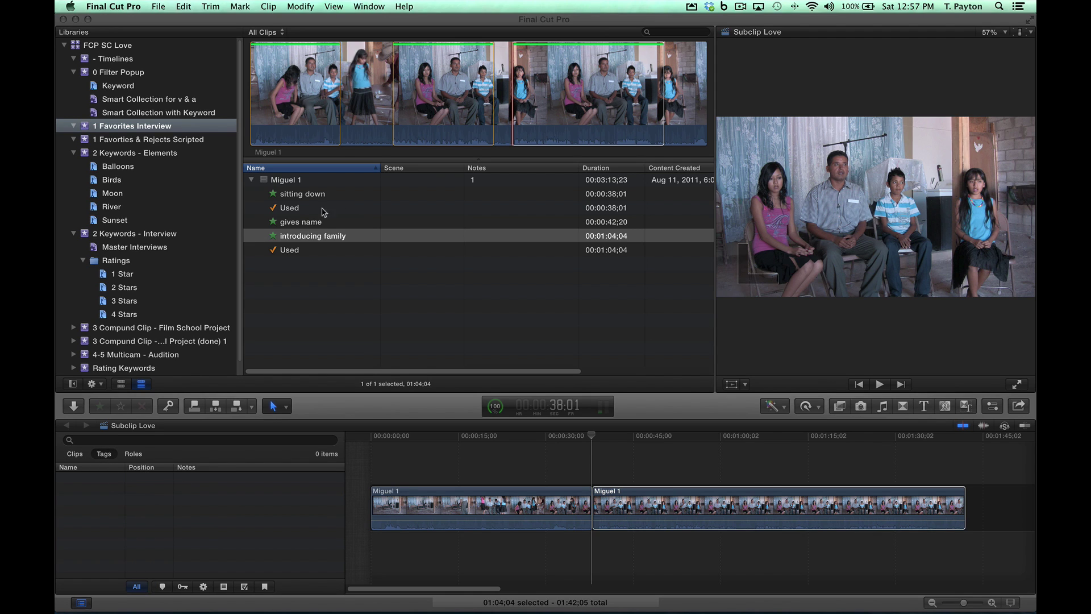
click(74, 454)
click(636, 503)
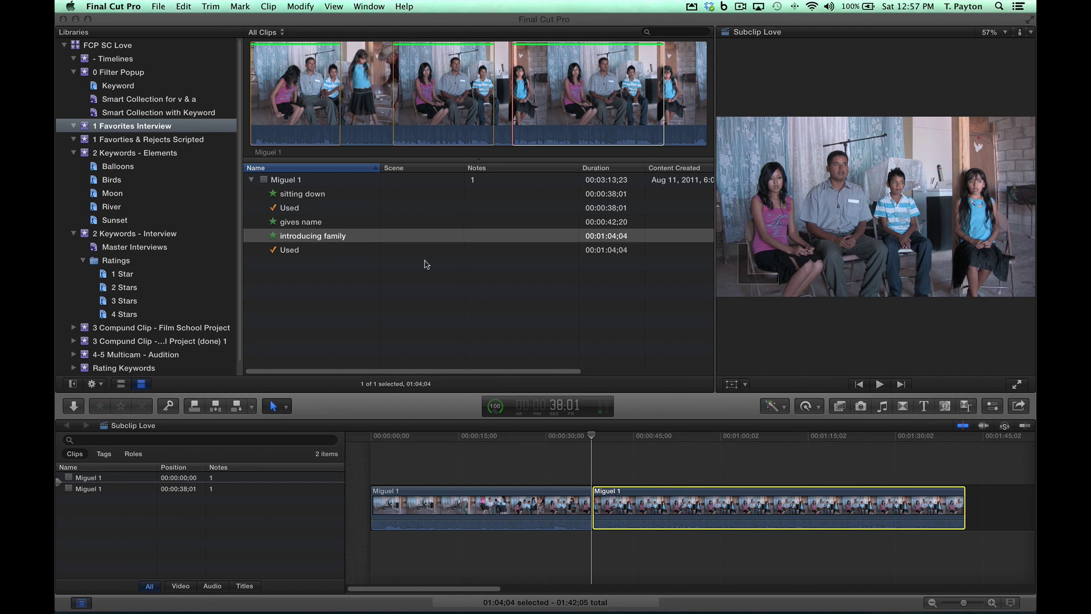
Step: Enter the note 'nice' for the sitting down favorite
click(391, 195)
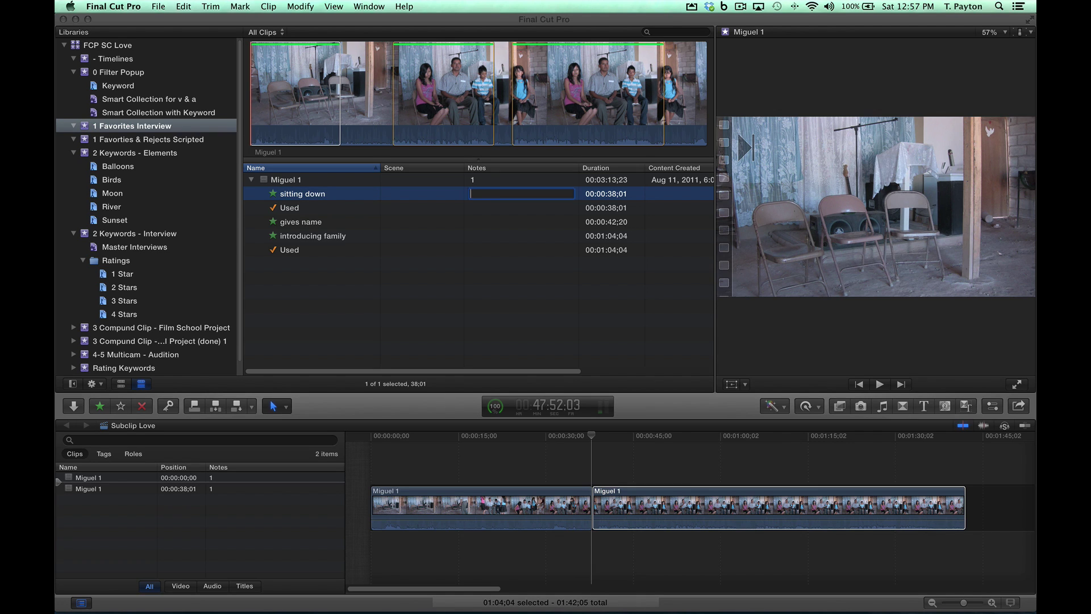
text(noce)
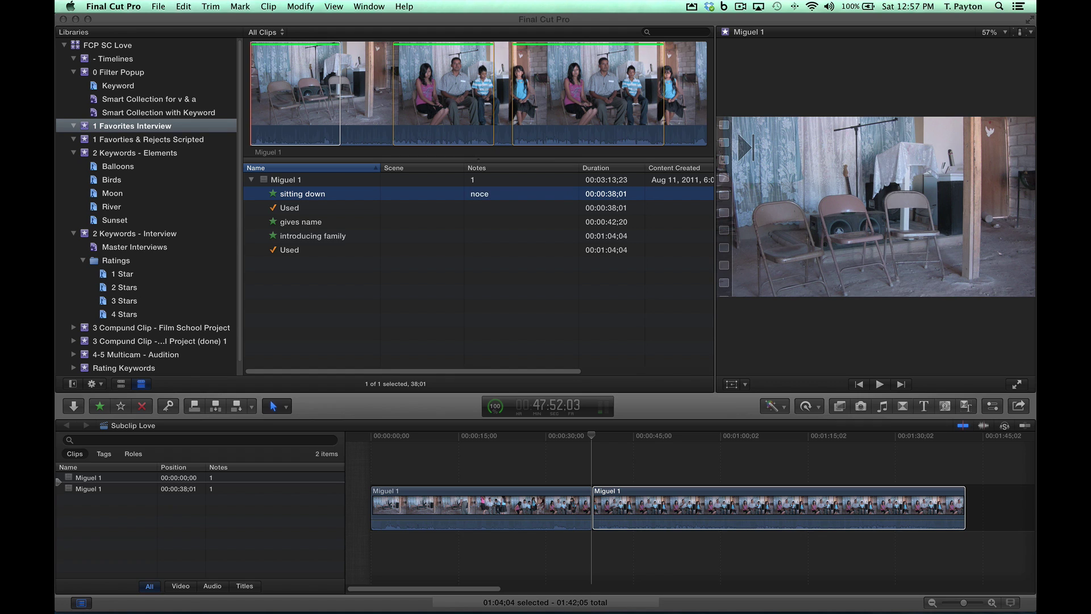
key(BackSpace)
key(BackSpace)
key(BackSpace)
text(ice)
key(Return)
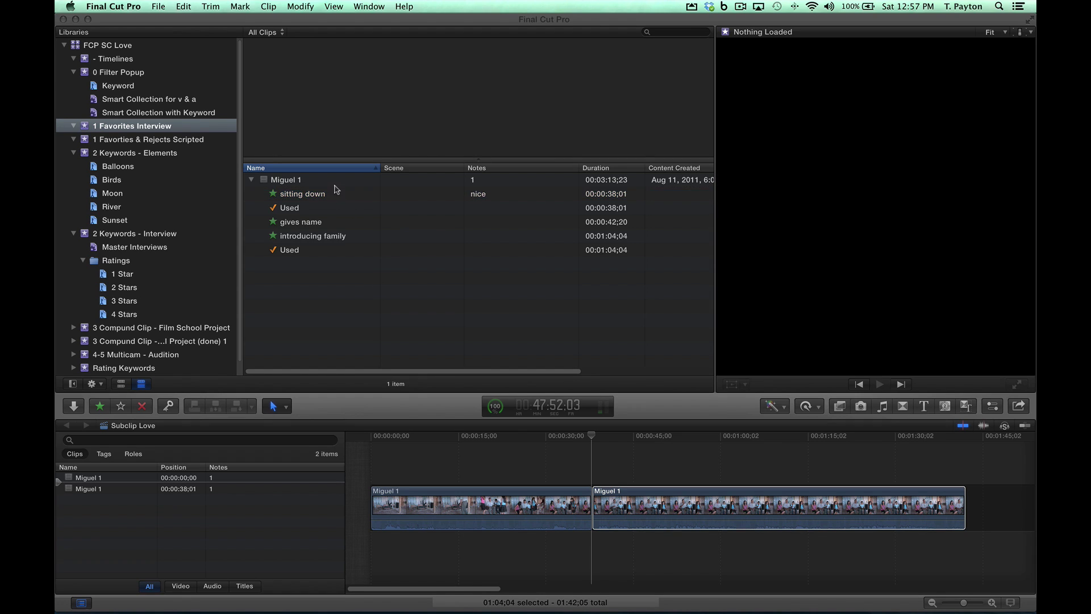
Step: Delete both timeline clips and append only the sitting down favorite
drag(498, 474, 703, 544)
key(Delete)
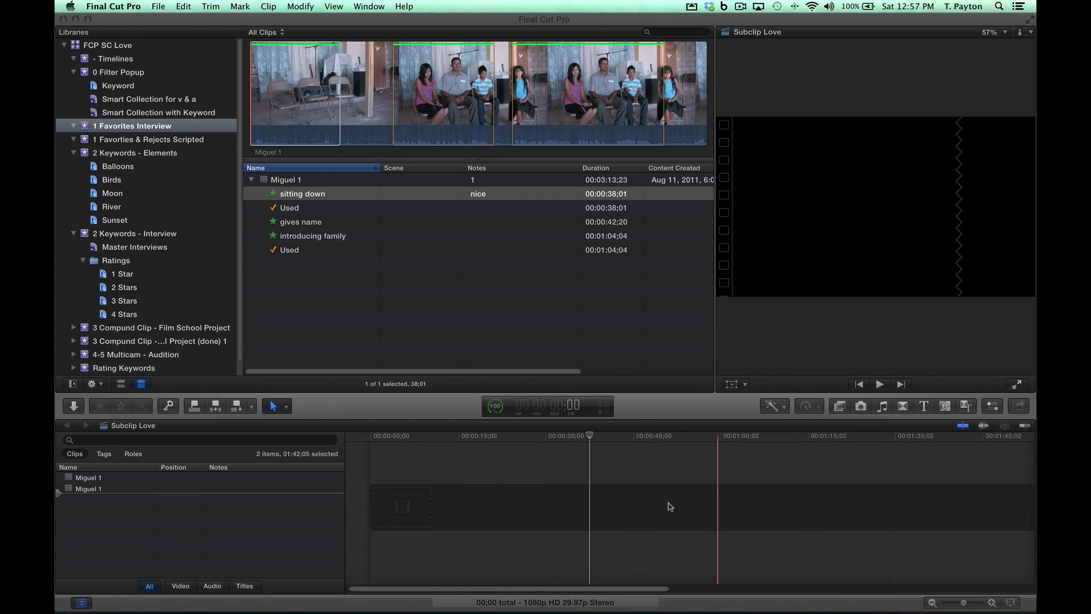
click(299, 194)
key(e)
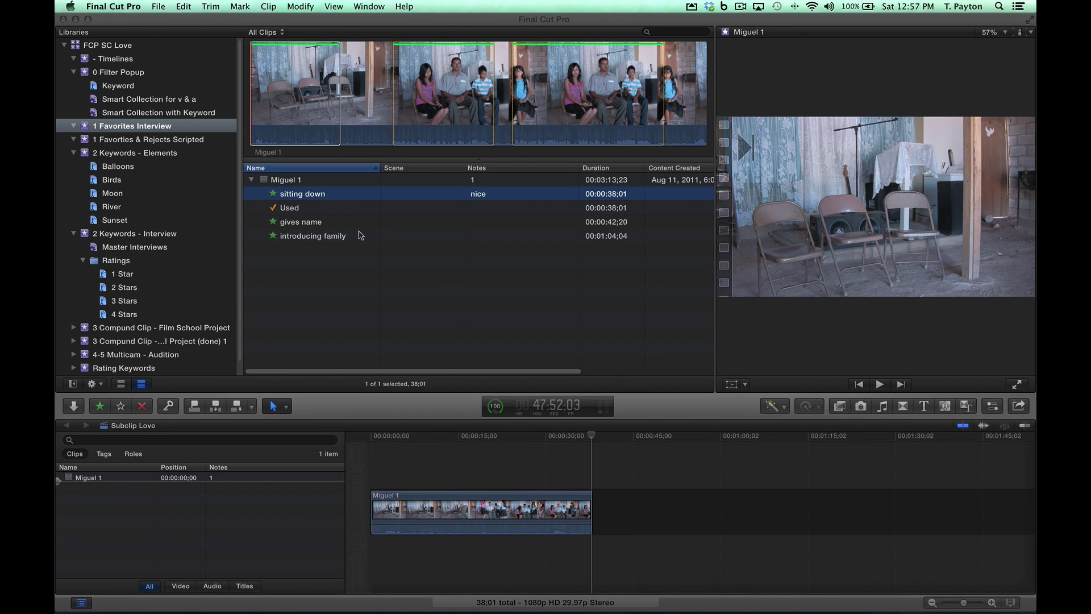
click(487, 436)
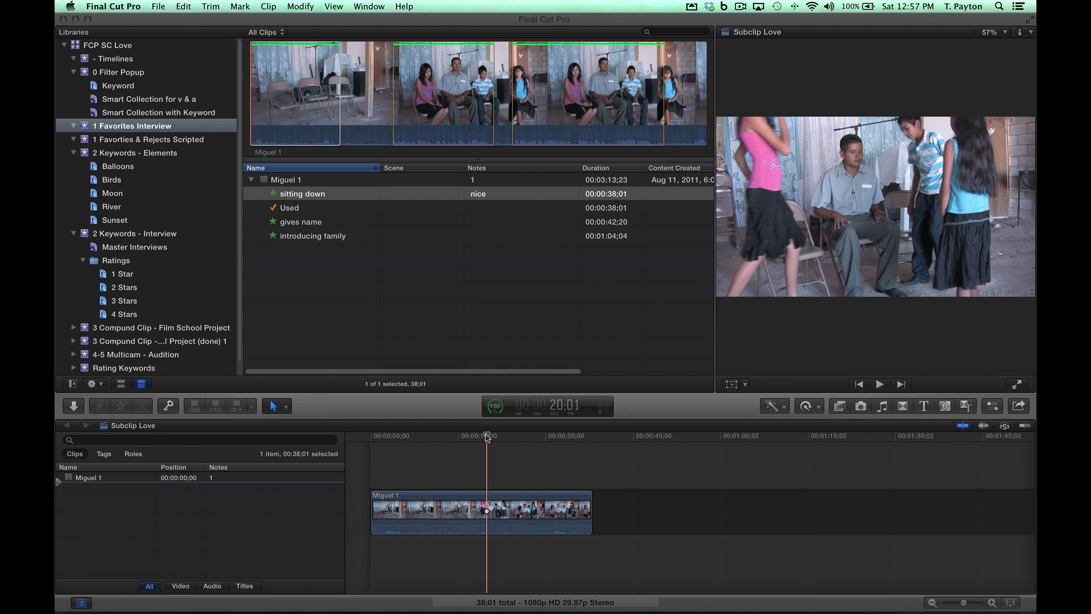
Step: Check the Timeline Index and remove the remaining Miguel 1 clip, leaving the timeline empty
click(104, 454)
click(91, 455)
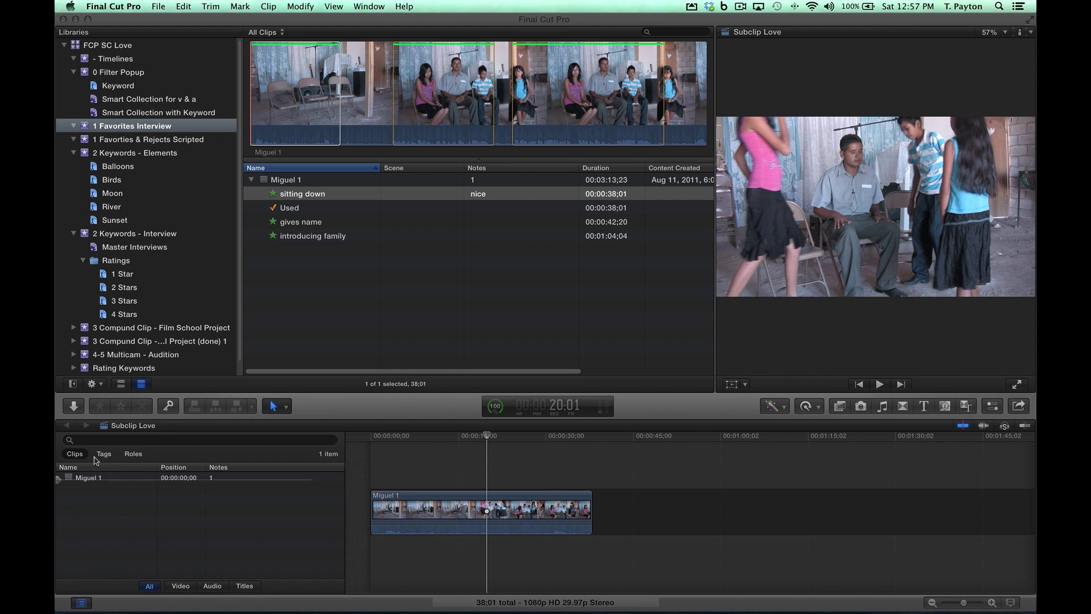
click(174, 478)
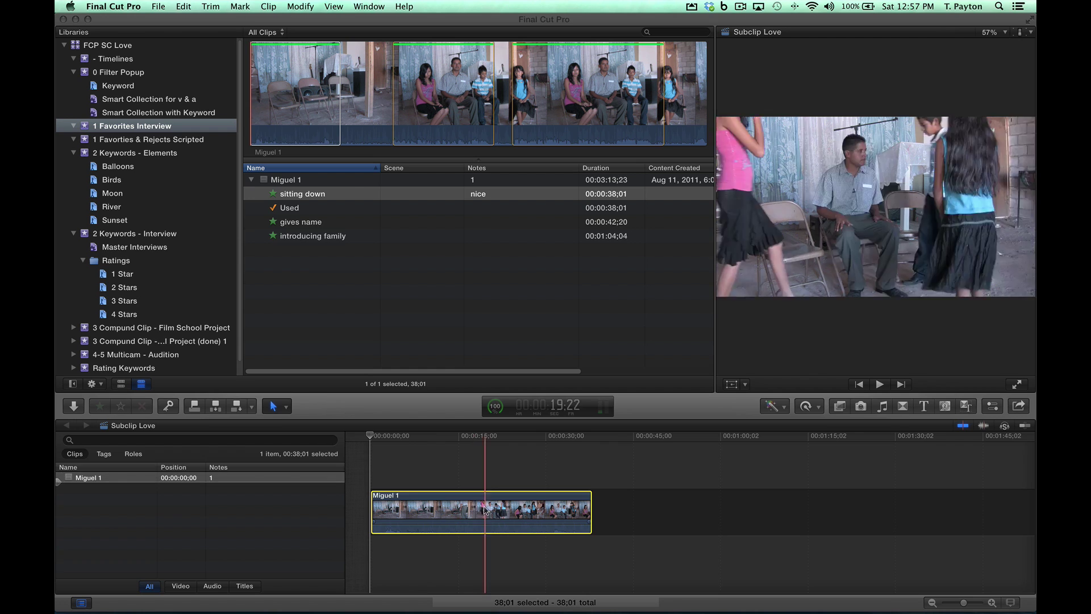
key(Delete)
Step: Finish editing and commit the notes on the Miguel 1 parent clip
click(421, 179)
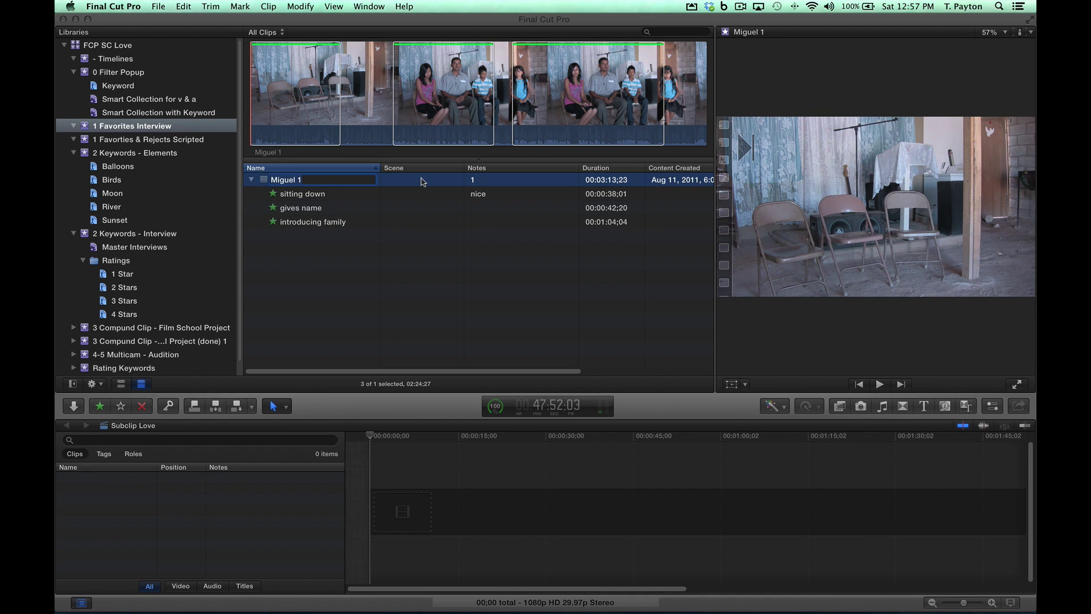
key(Tab)
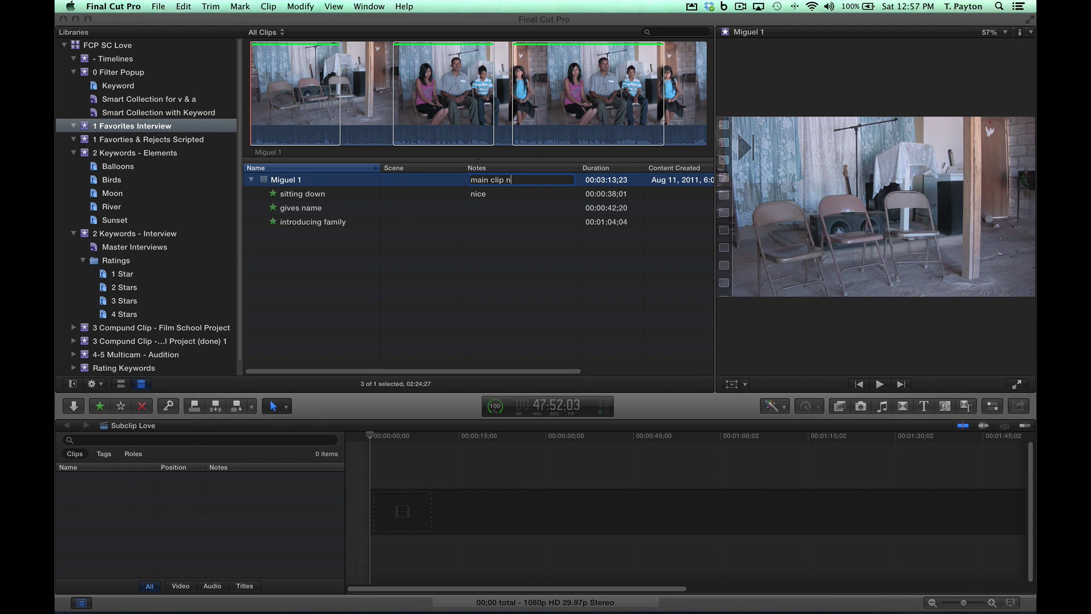
key(Tab)
key(Return)
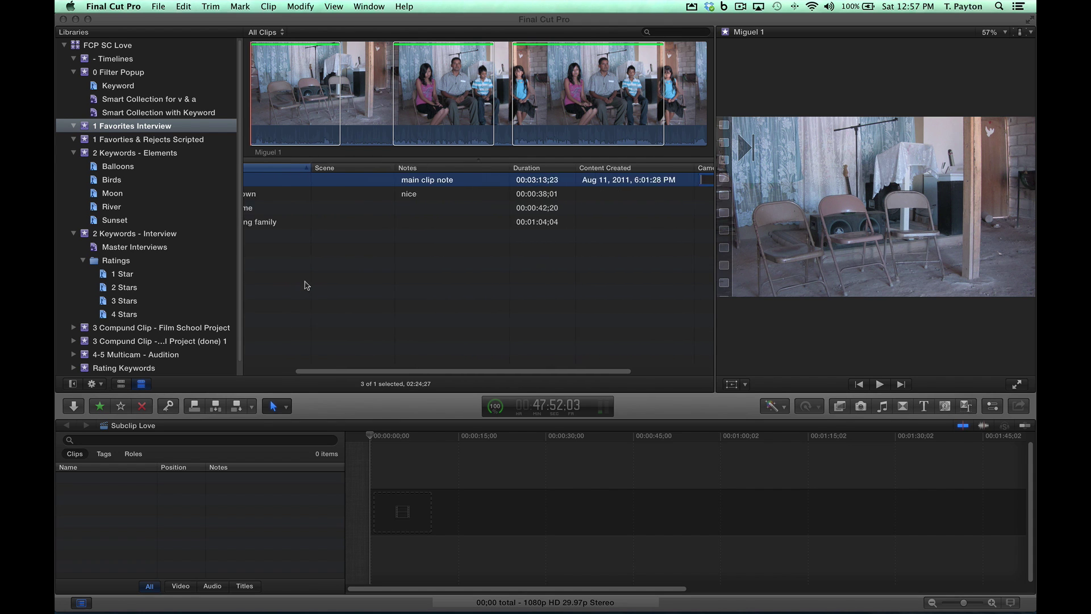
Step: Select the three Miguel 1 favorite ranges and append them to the Subclip Love timeline
click(341, 221)
shift+click(331, 197)
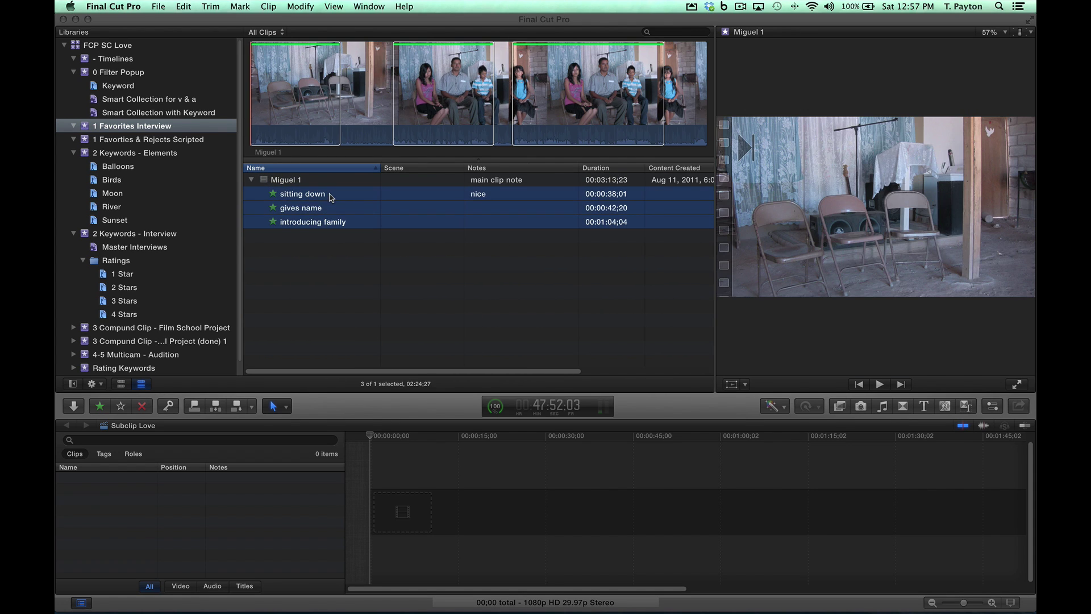
key(e)
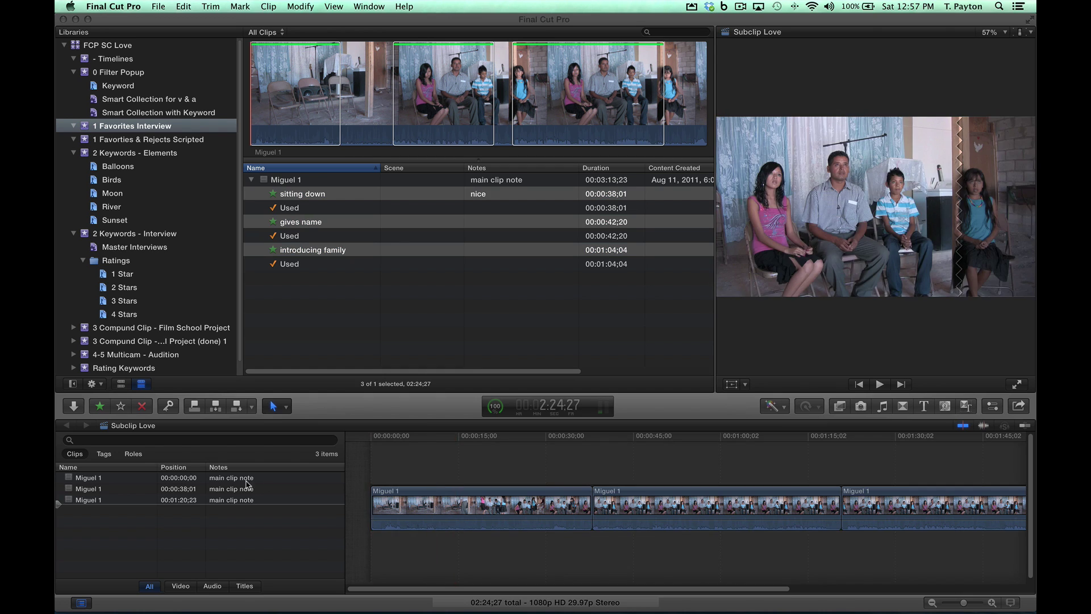
Step: Check the three appended clips in the Timeline Index and zoom out to fit them all
click(239, 480)
click(237, 490)
click(235, 500)
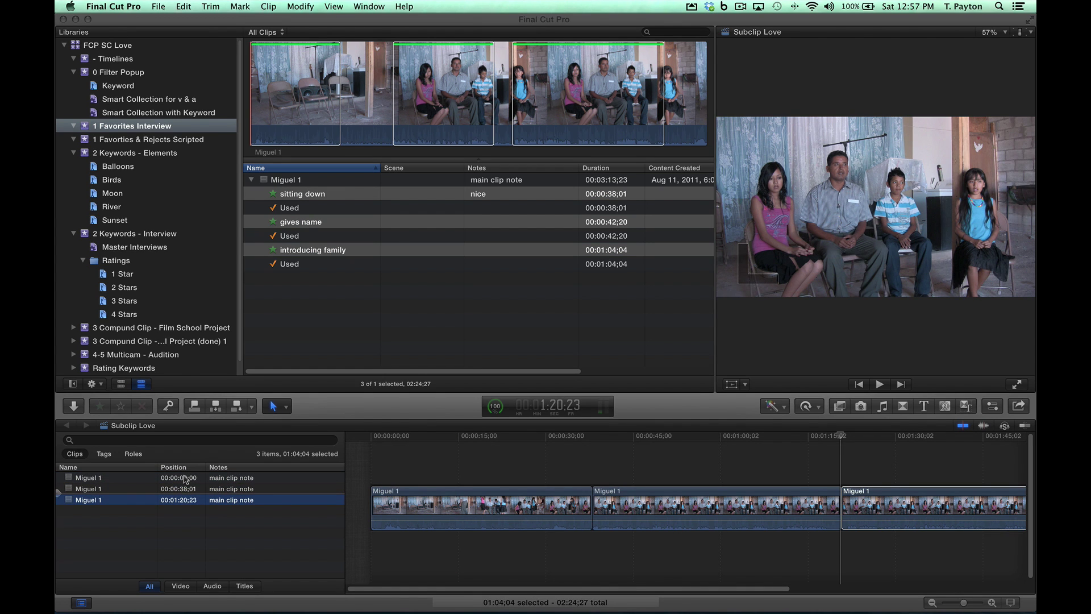
click(426, 436)
key(super+minus)
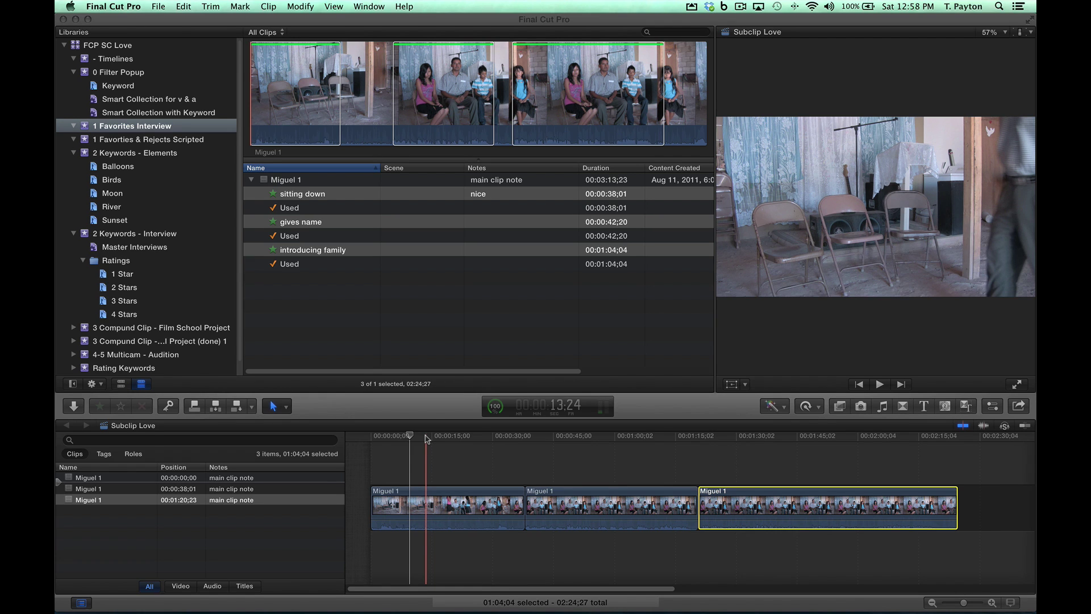
Step: Open the 2 Keywords - Elements event and browse its clips in filmstrip view
click(333, 336)
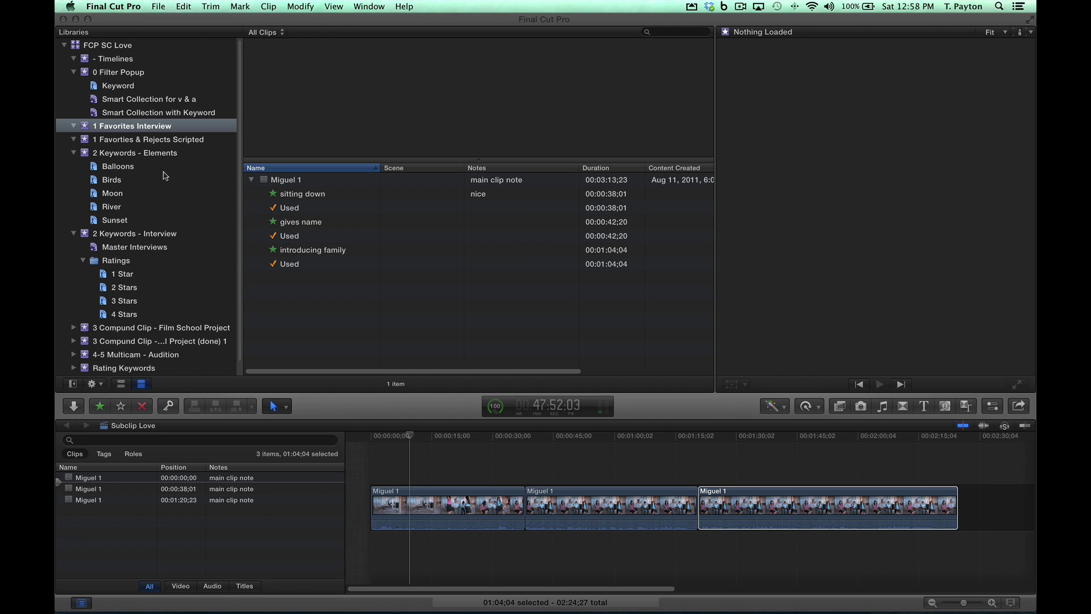
click(161, 153)
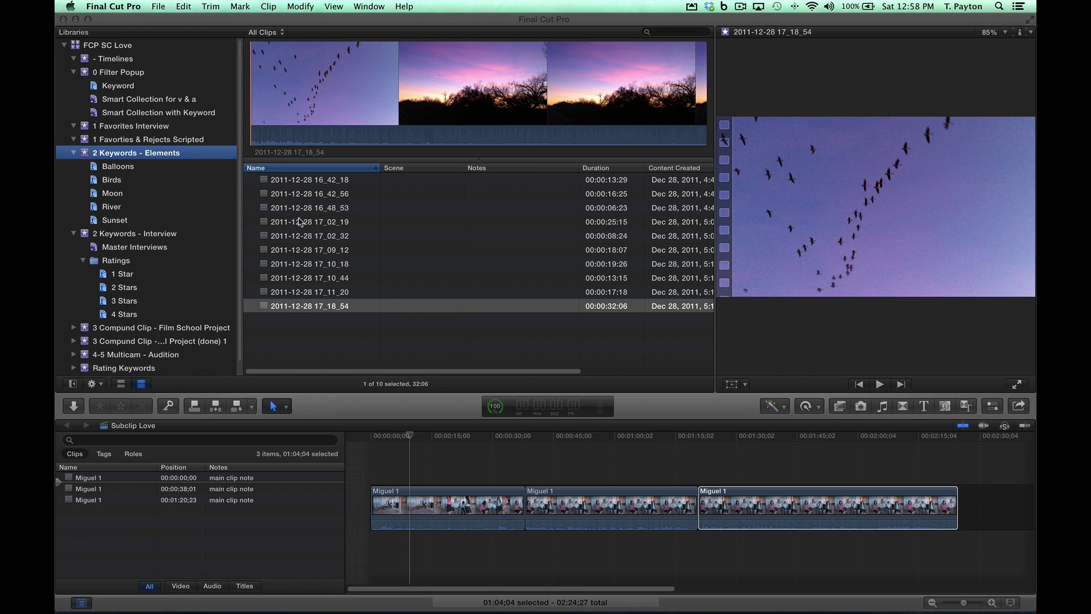
click(126, 385)
scroll(672, 247, down, 10)
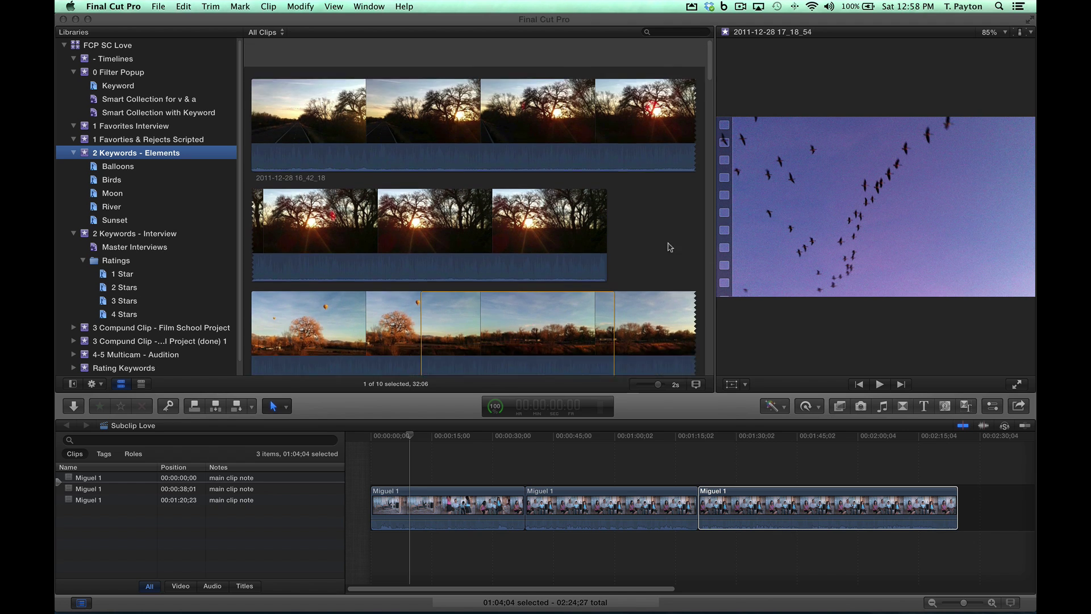
scroll(669, 250, down, 5)
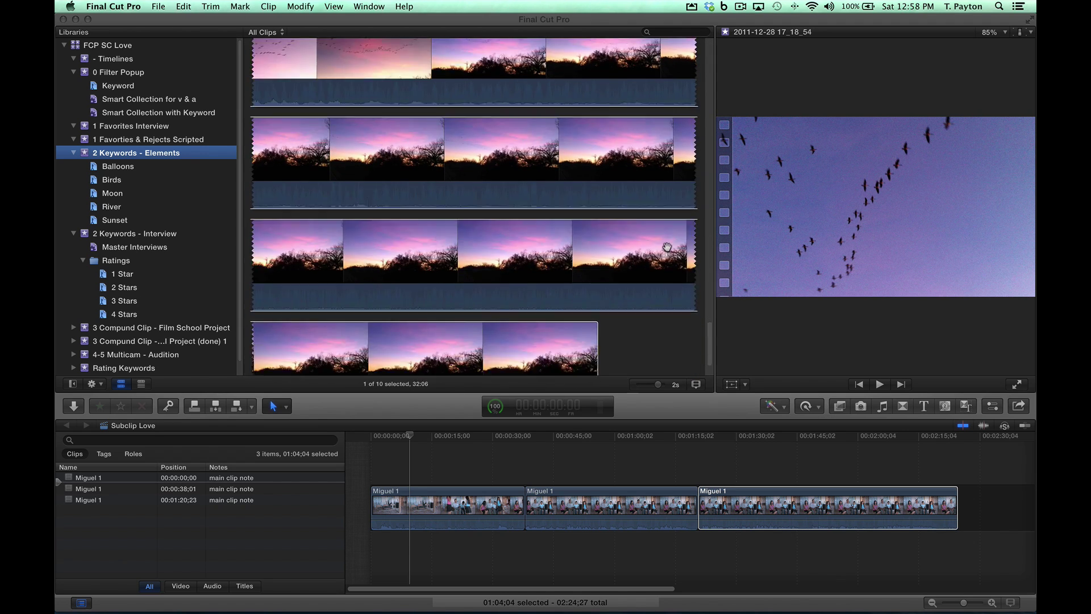
scroll(664, 246, up, 8)
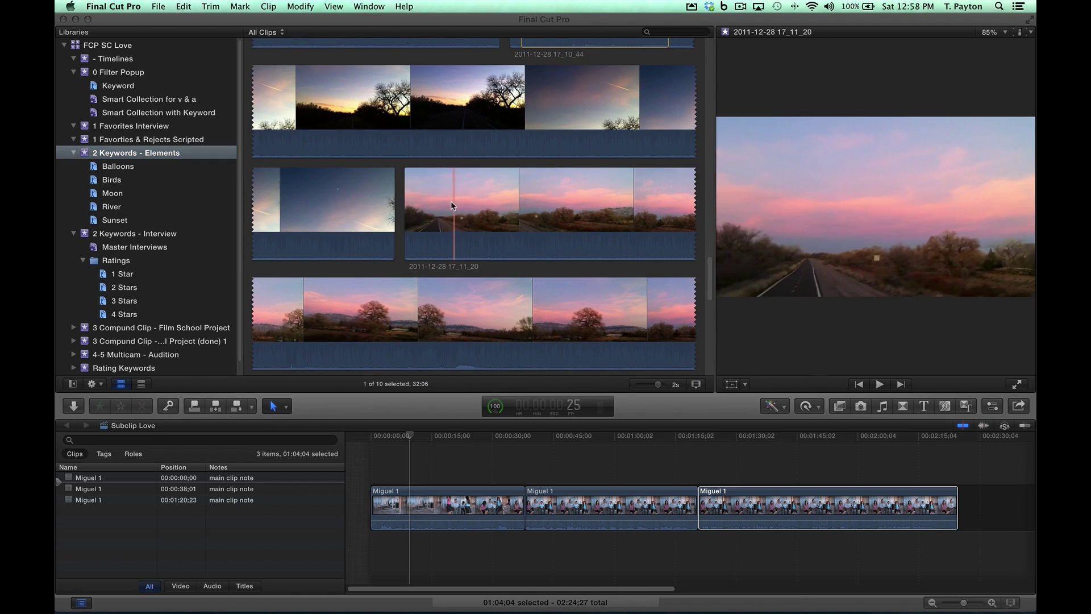
scroll(542, 229, down, 5)
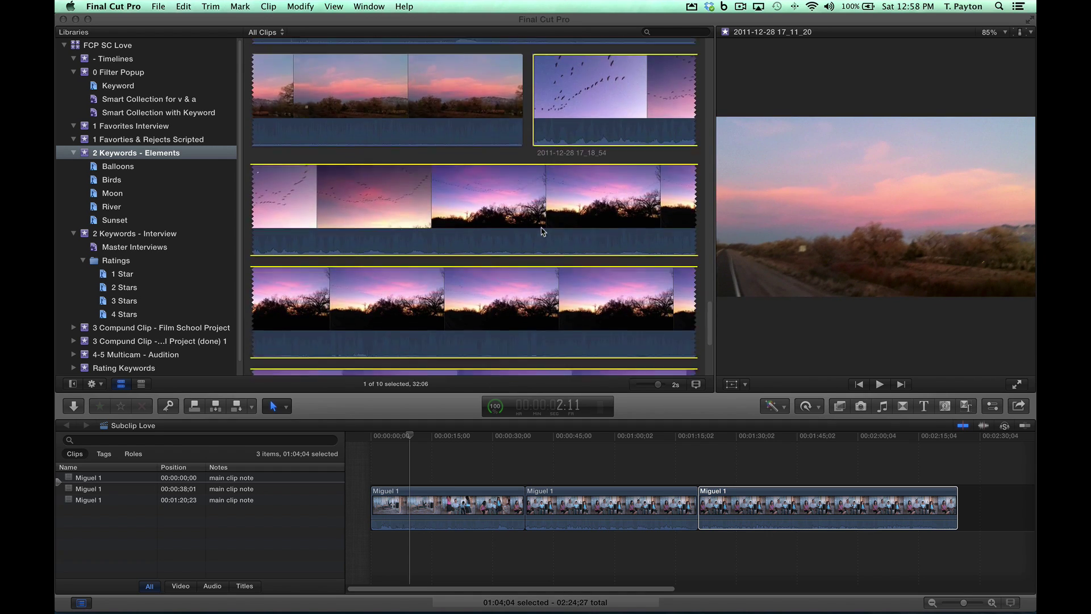
scroll(540, 230, up, 8)
scroll(540, 230, up, 10)
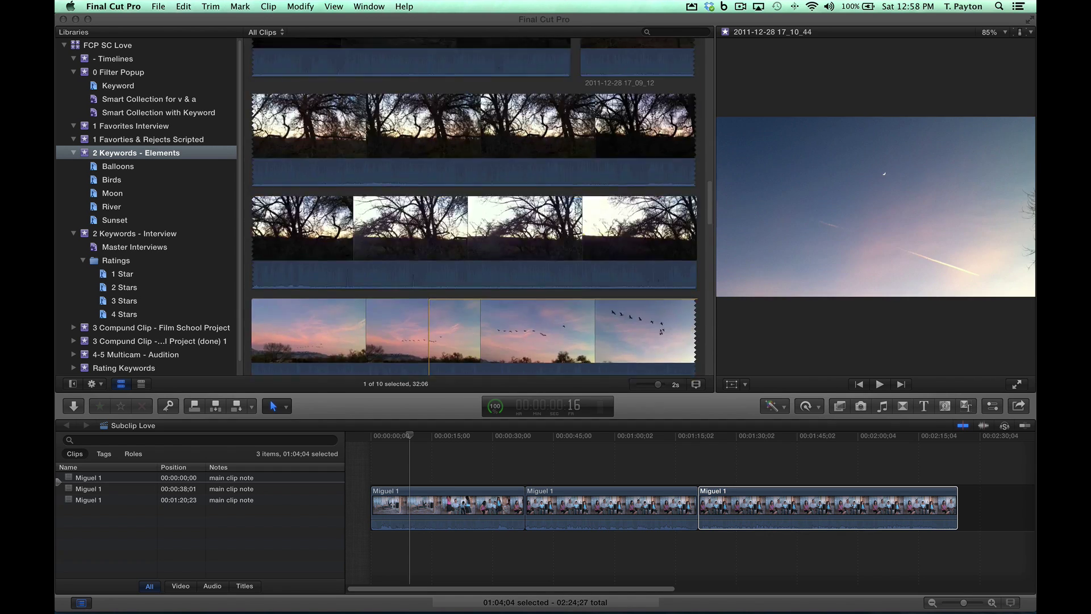
Step: Select all ten Elements clips, then deselect them and review the list
click(441, 164)
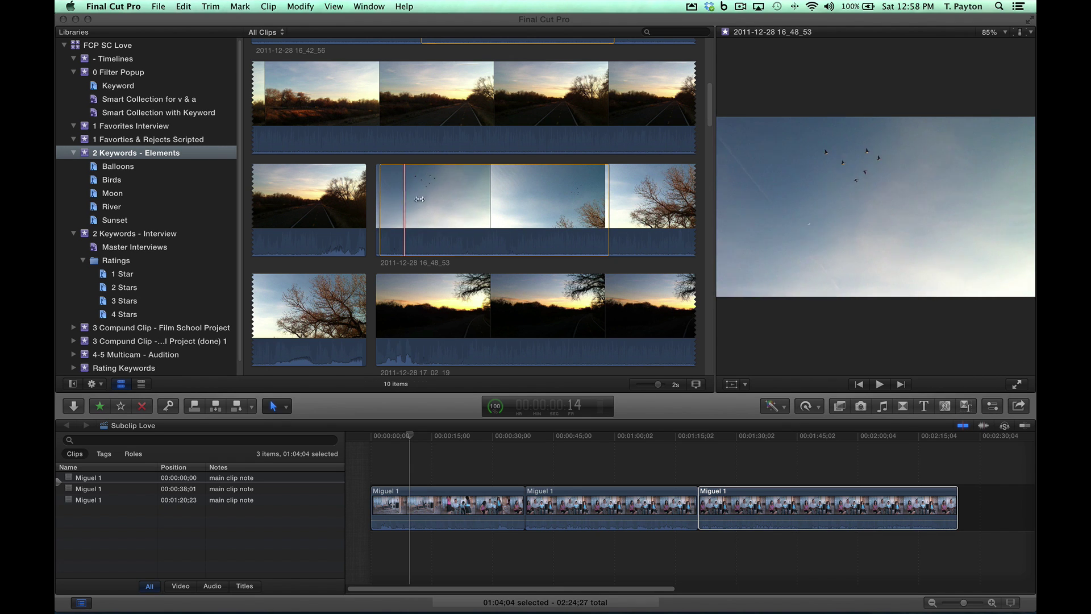
key(super+a)
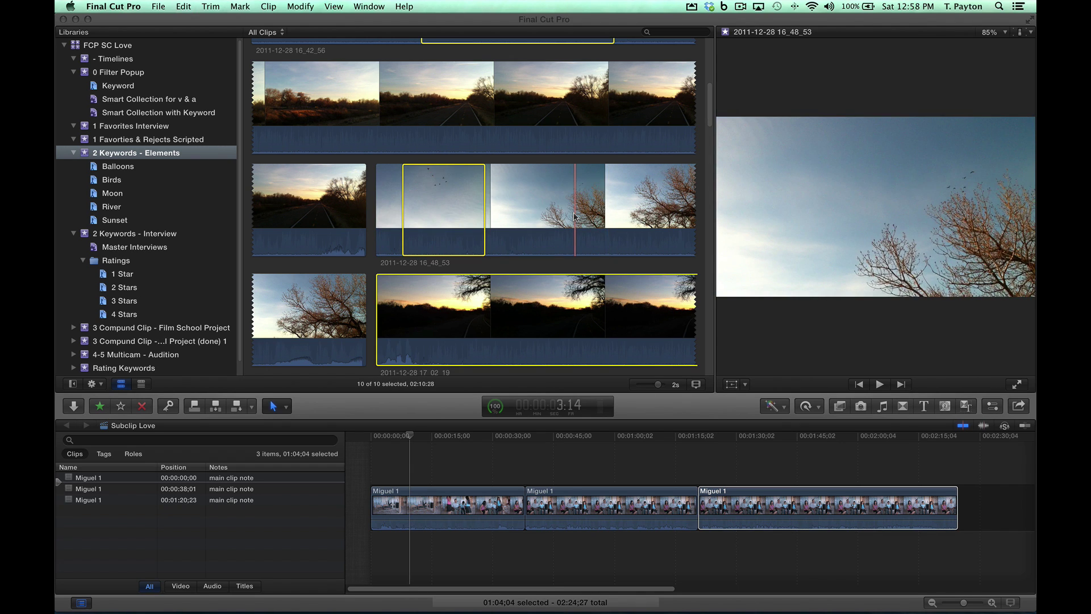
key(super+shift+a)
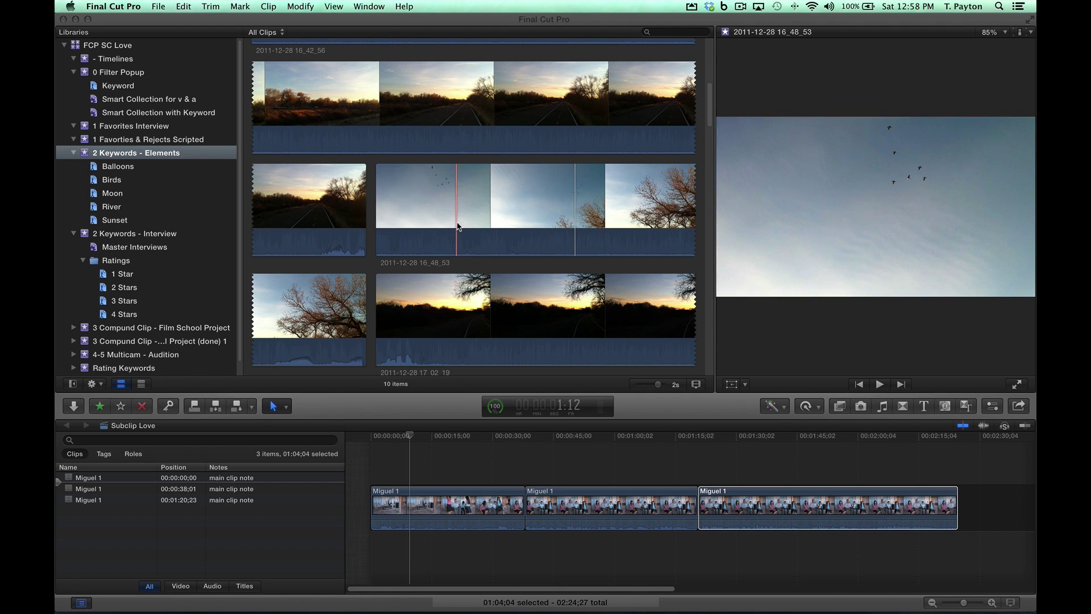
scroll(455, 227, up, 5)
scroll(434, 233, down, 1)
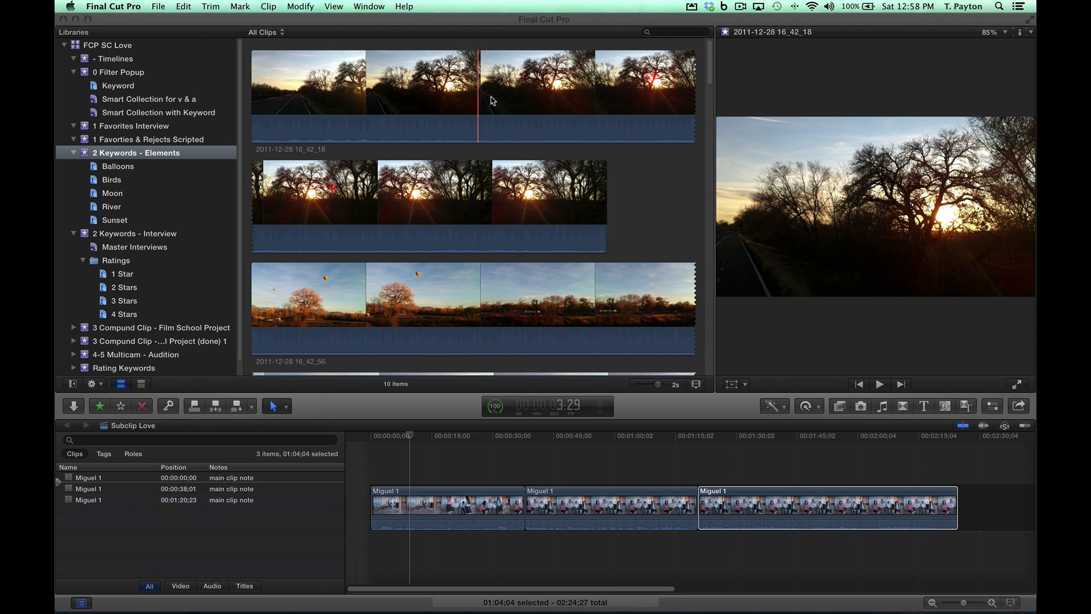
Step: Mark ranges in the 16_42_18, 16_42_56, 16_48_53 and 17_10_18 clips and rate them Favorite
drag(510, 101, 647, 101)
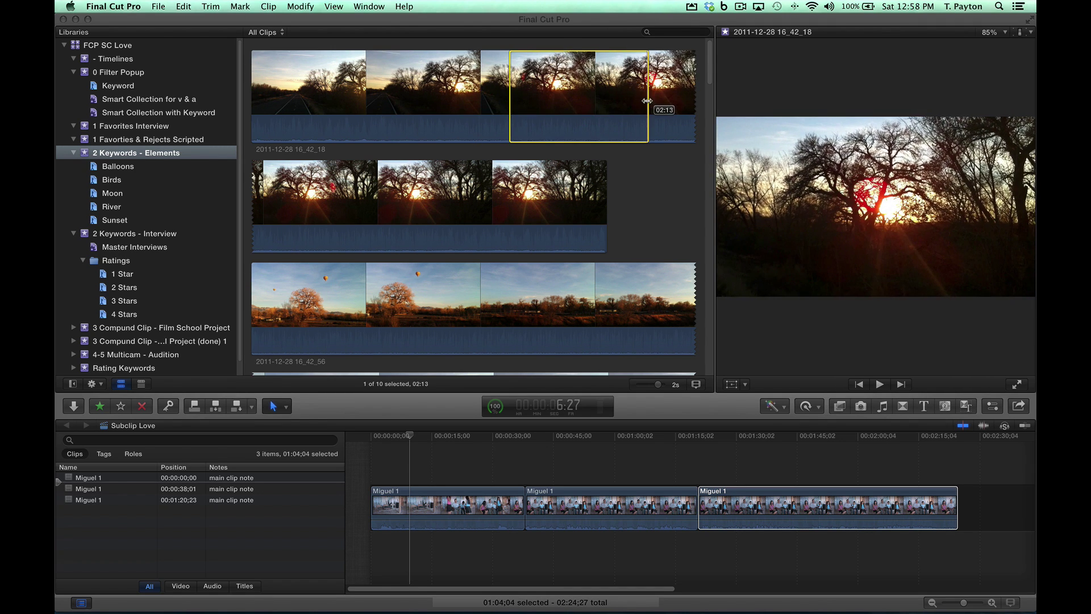
scroll(286, 199, down, 3)
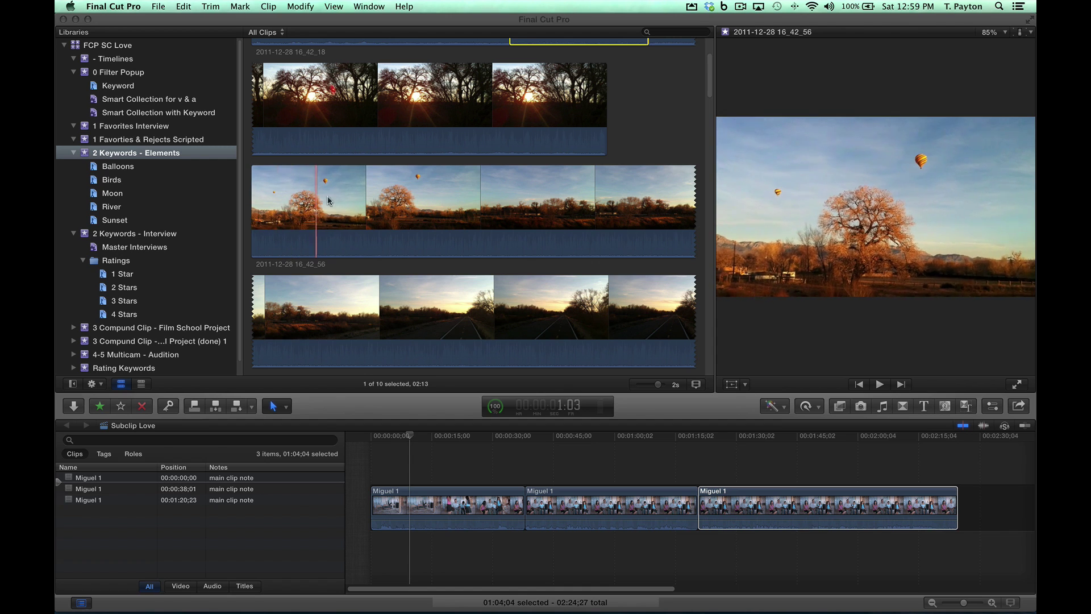
drag(371, 199, 231, 203)
scroll(474, 236, down, 8)
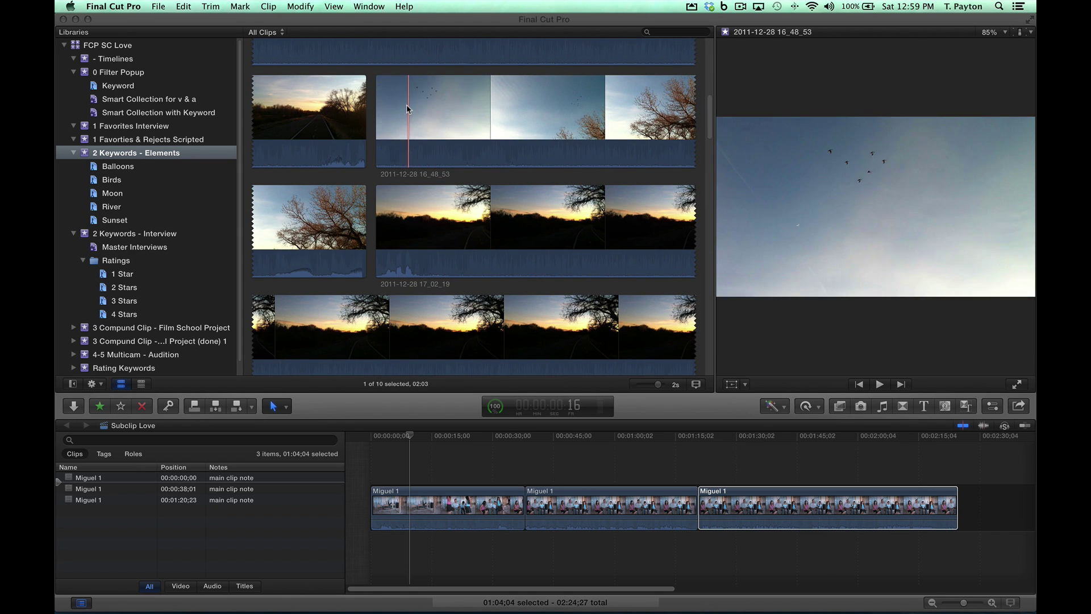
drag(413, 104, 461, 107)
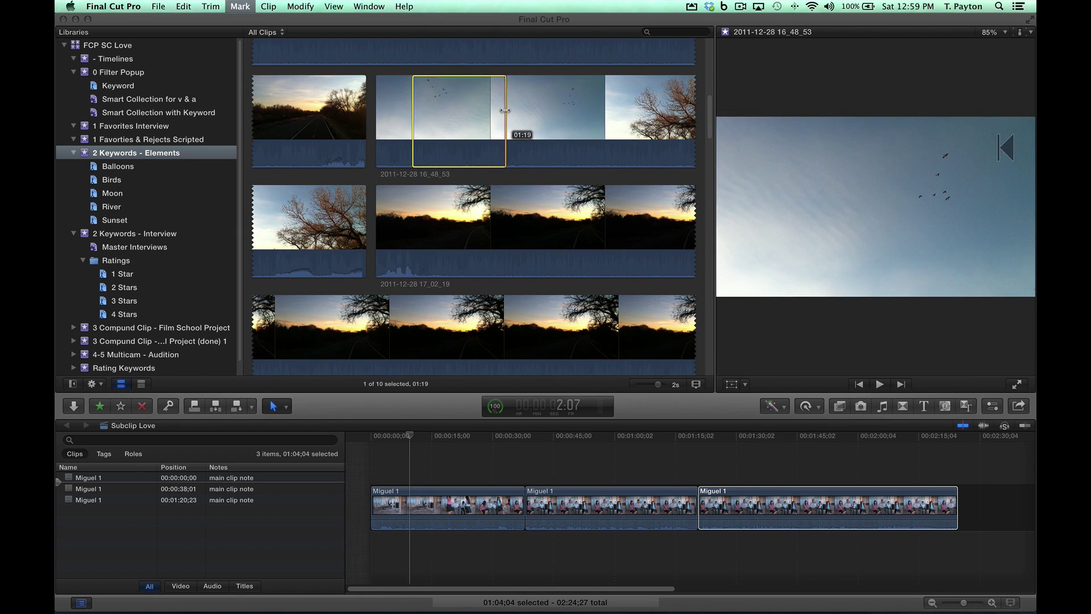
click(502, 255)
scroll(502, 255, down, 5)
scroll(502, 255, down, 10)
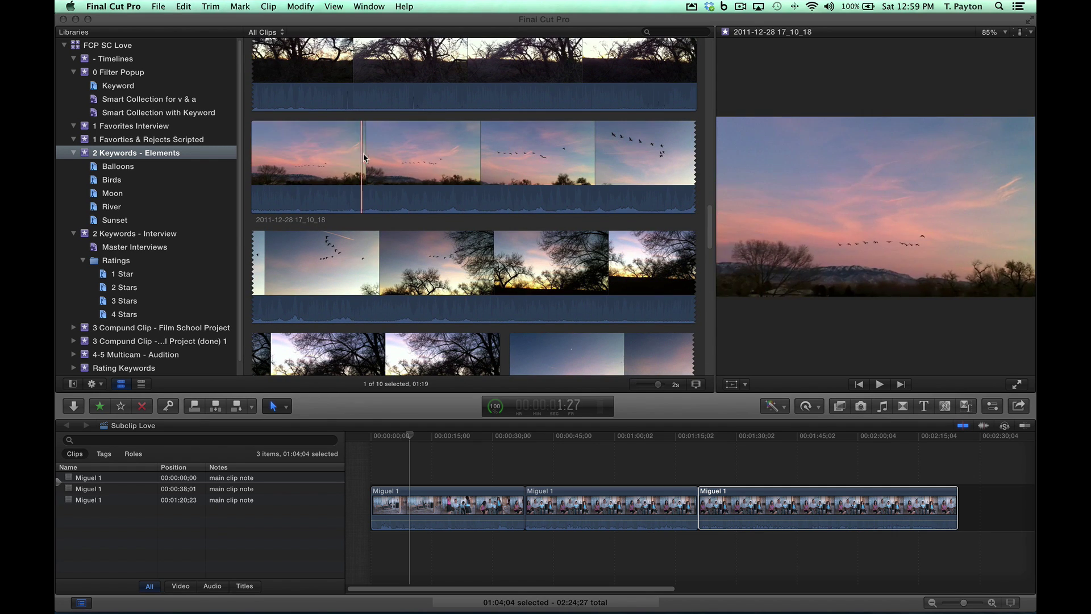
drag(360, 162, 594, 159)
key(f)
Step: Mark further favorite ranges on the lower clips, the upper sunset clip and the 17_18_54 birds clip
scroll(568, 170, down, 2)
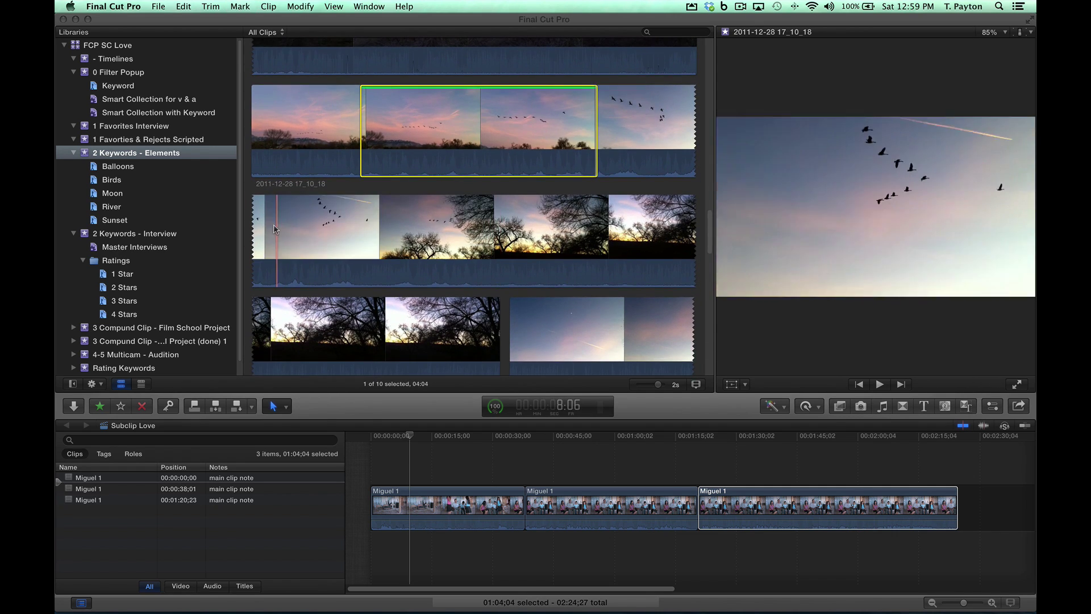
drag(271, 224, 511, 227)
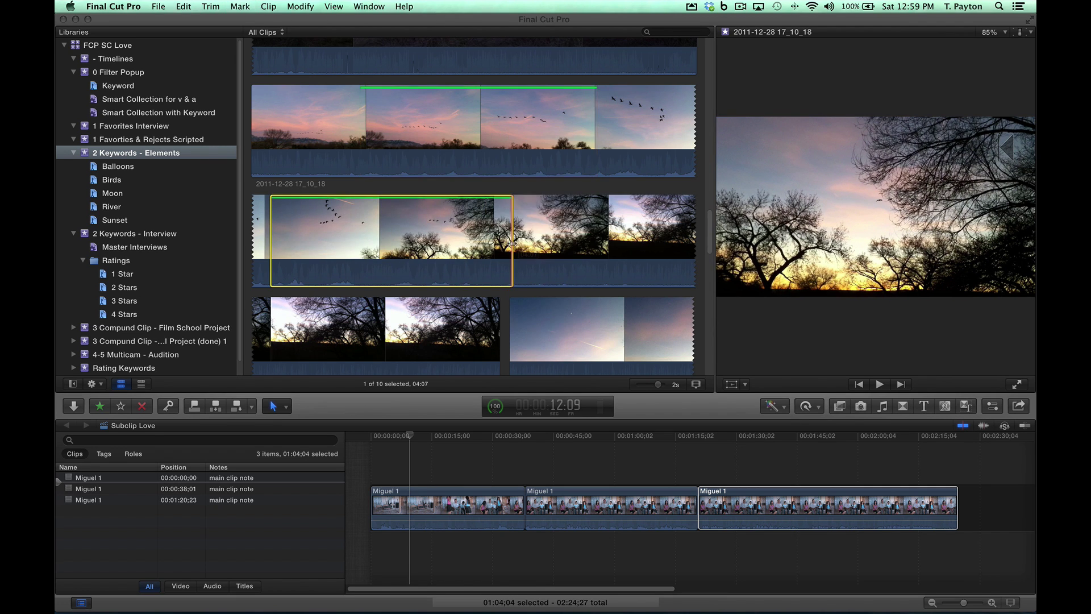
scroll(512, 245, down, 5)
scroll(512, 245, down, 5)
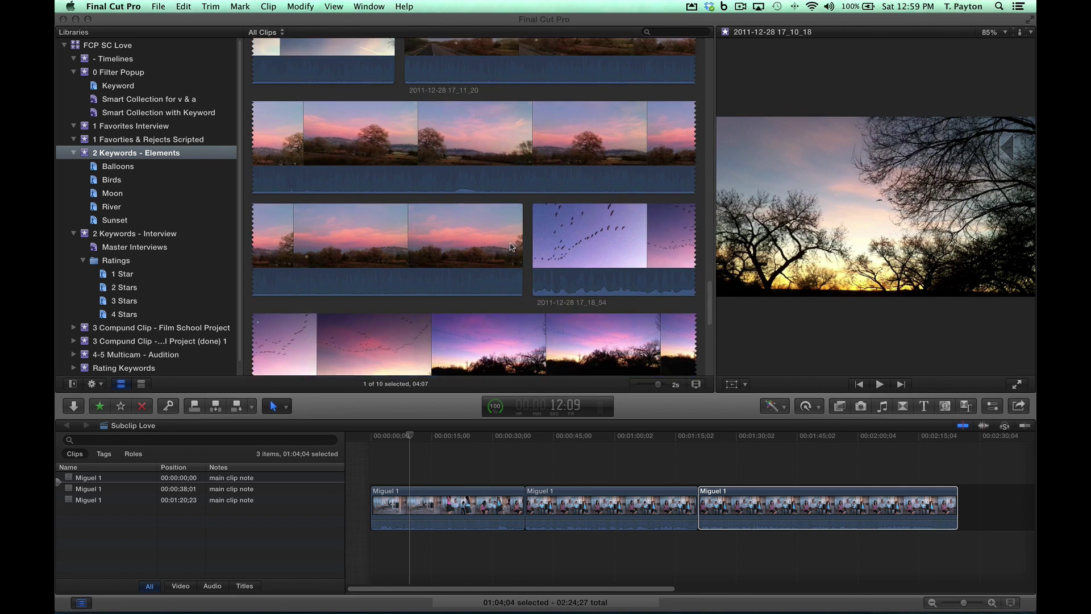
scroll(511, 246, up, 1)
drag(504, 242, 416, 229)
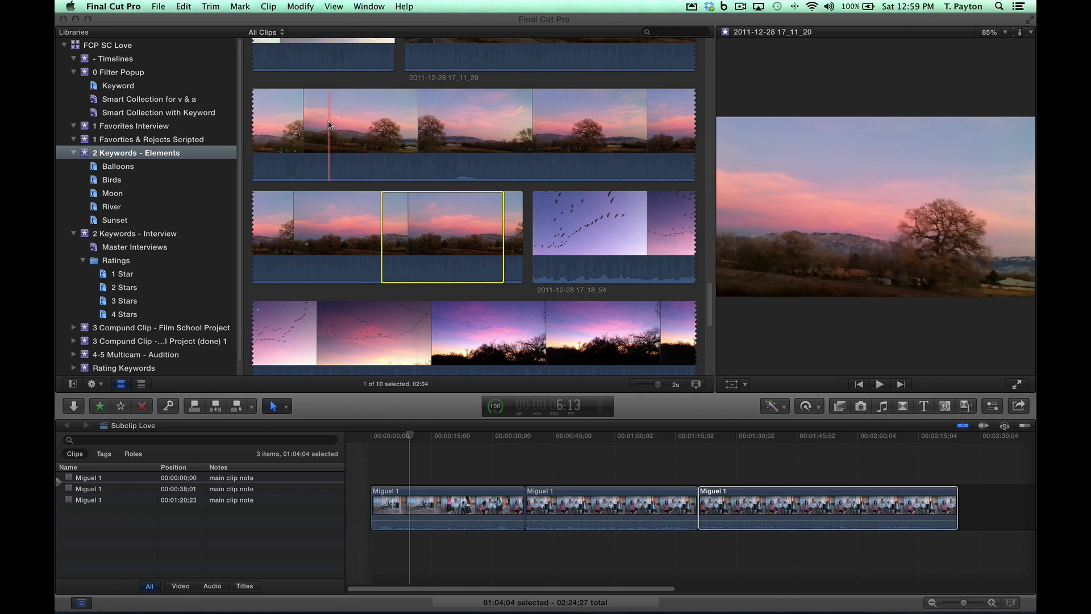
drag(434, 131, 619, 126)
scroll(546, 171, down, 5)
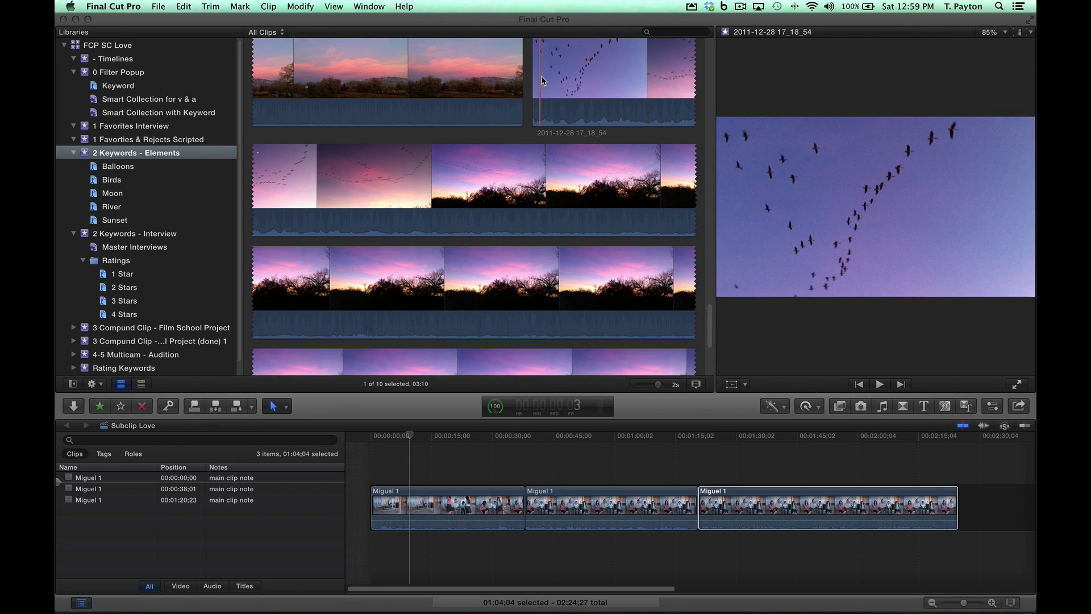
drag(542, 81, 334, 188)
scroll(514, 261, down, 6)
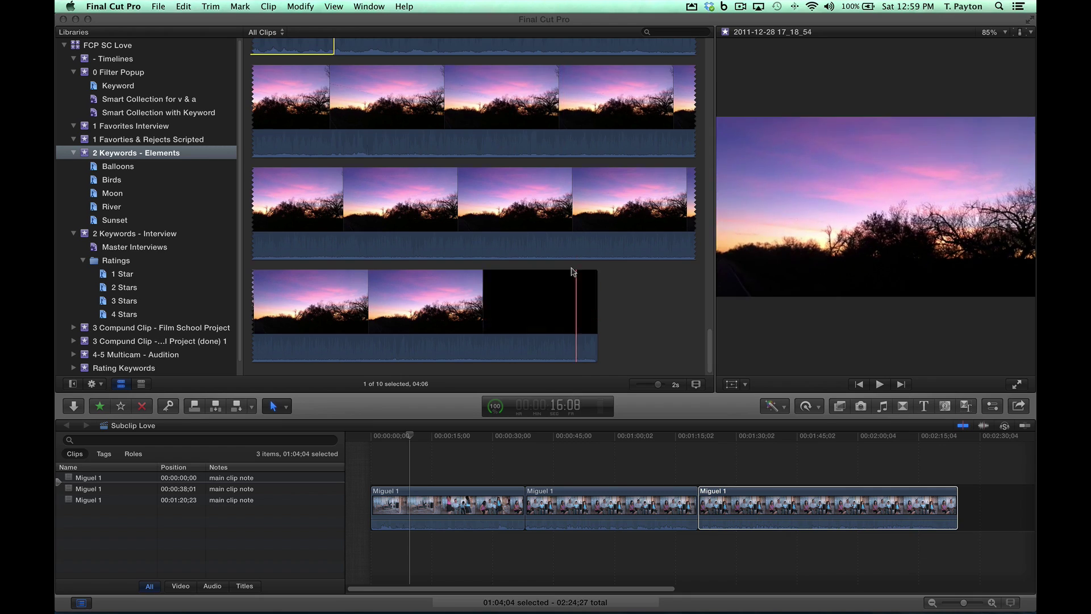
scroll(567, 270, up, 5)
scroll(567, 270, up, 8)
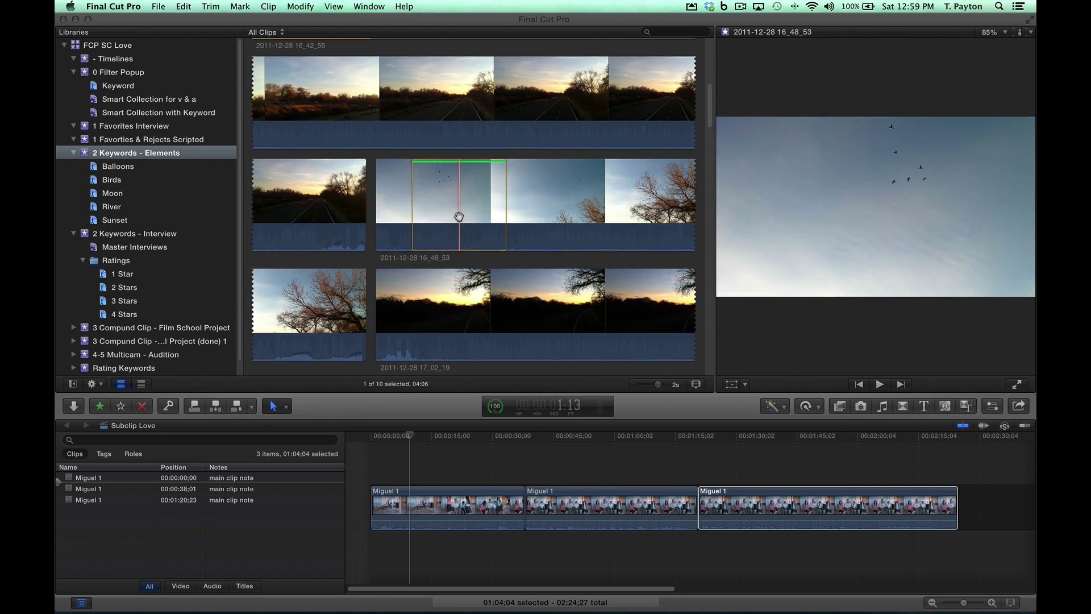
click(266, 33)
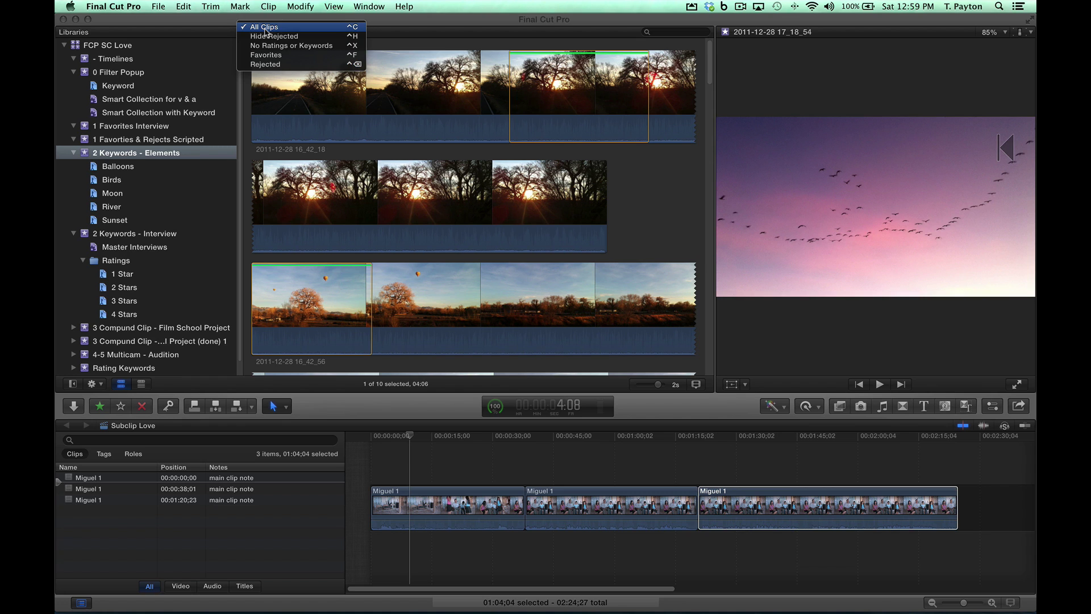
Step: Filter the browser to Favorites and replace the interview clips with the seven favorite B-roll ranges
click(271, 55)
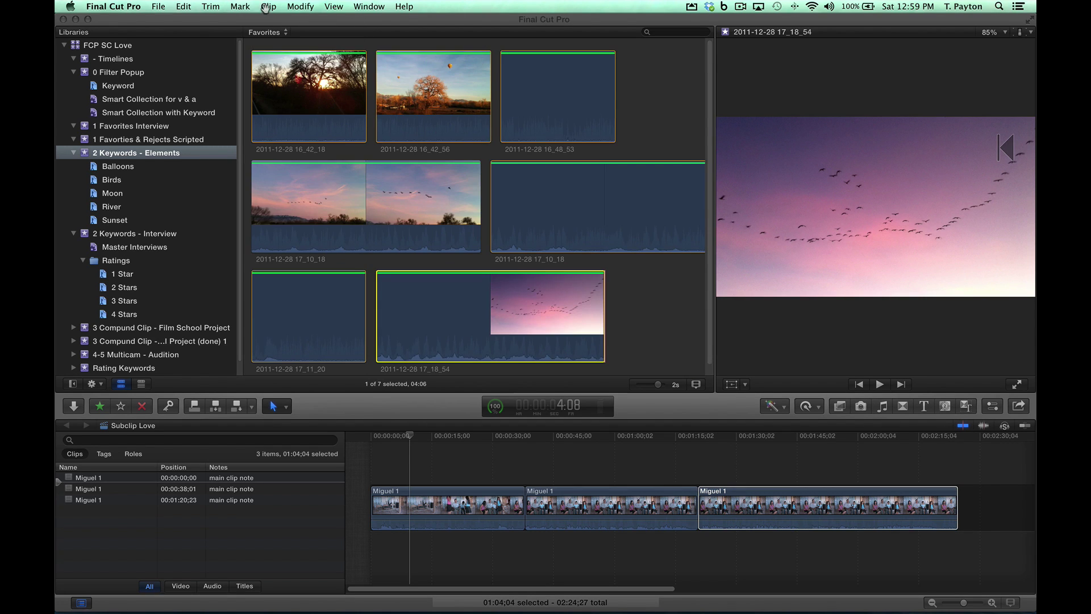
key(super+a)
key(Delete)
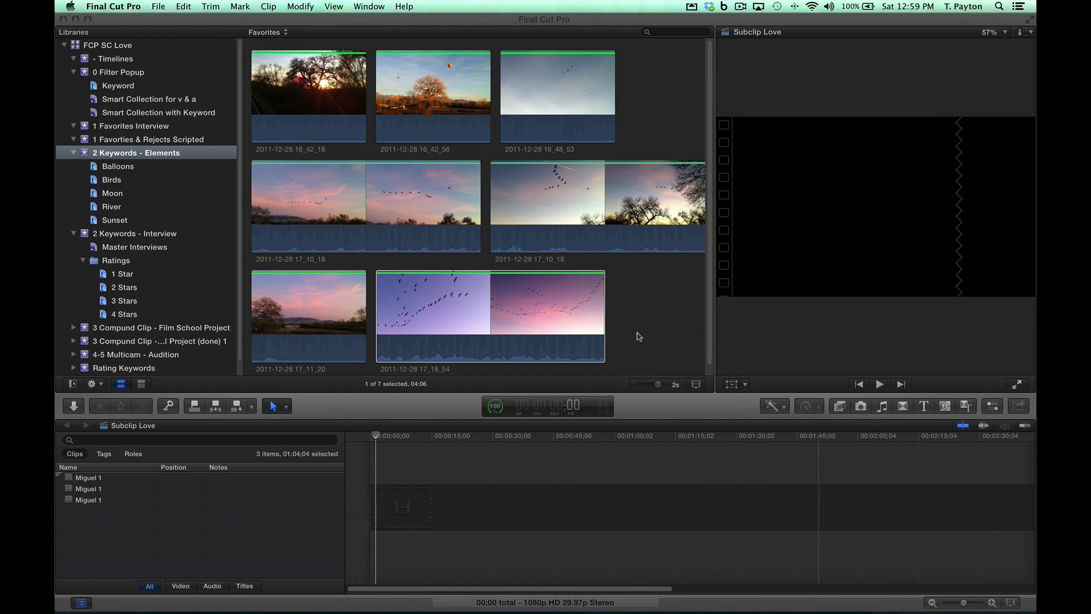
click(622, 293)
key(super+a)
key(e)
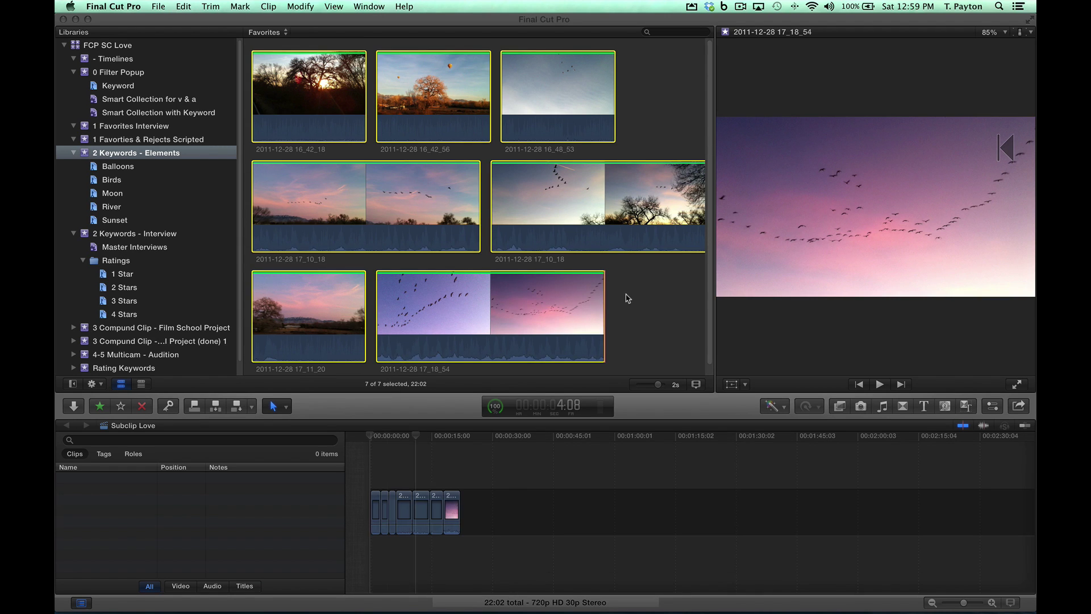
key(shift+z)
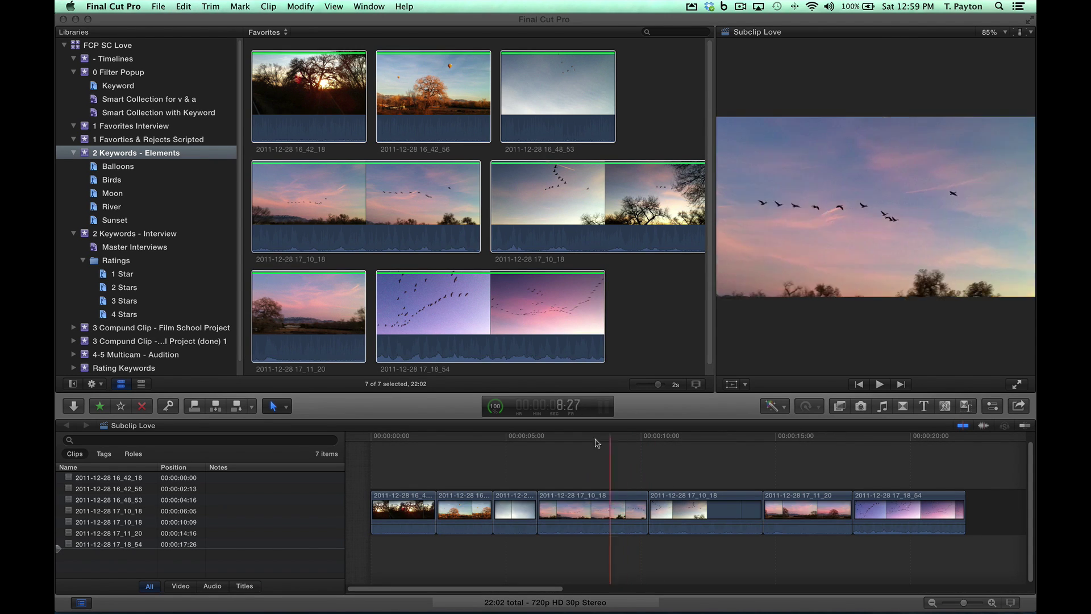